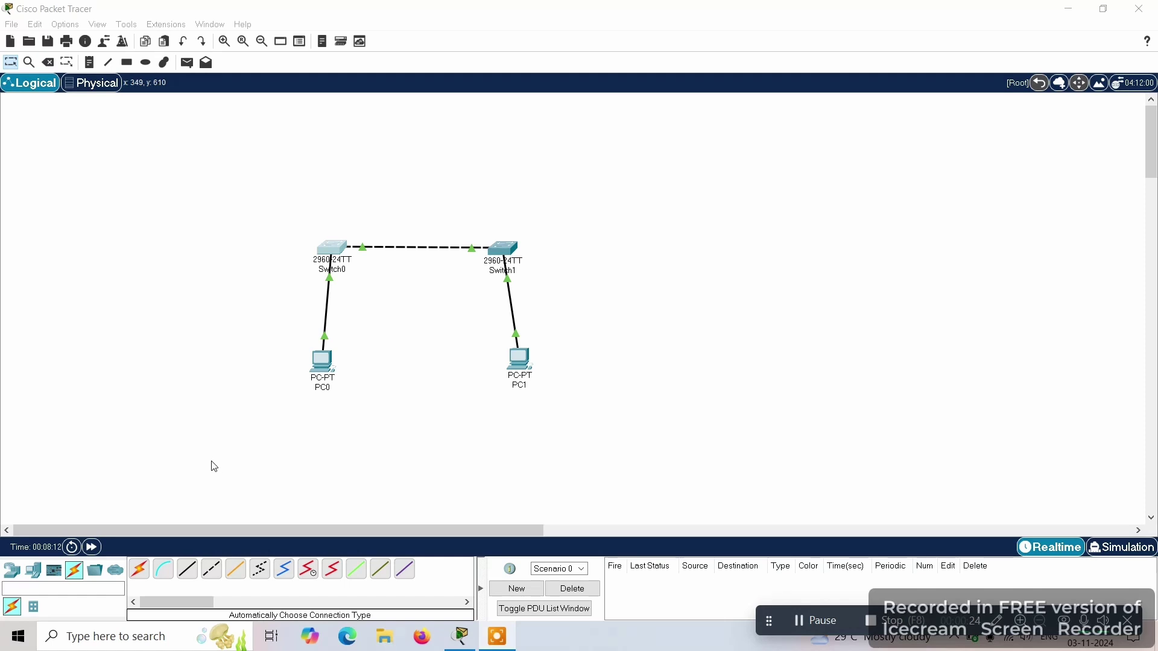
Step: Open Switch1's CLI and run enable to reach the Switch# privileged prompt
left_click(336, 251)
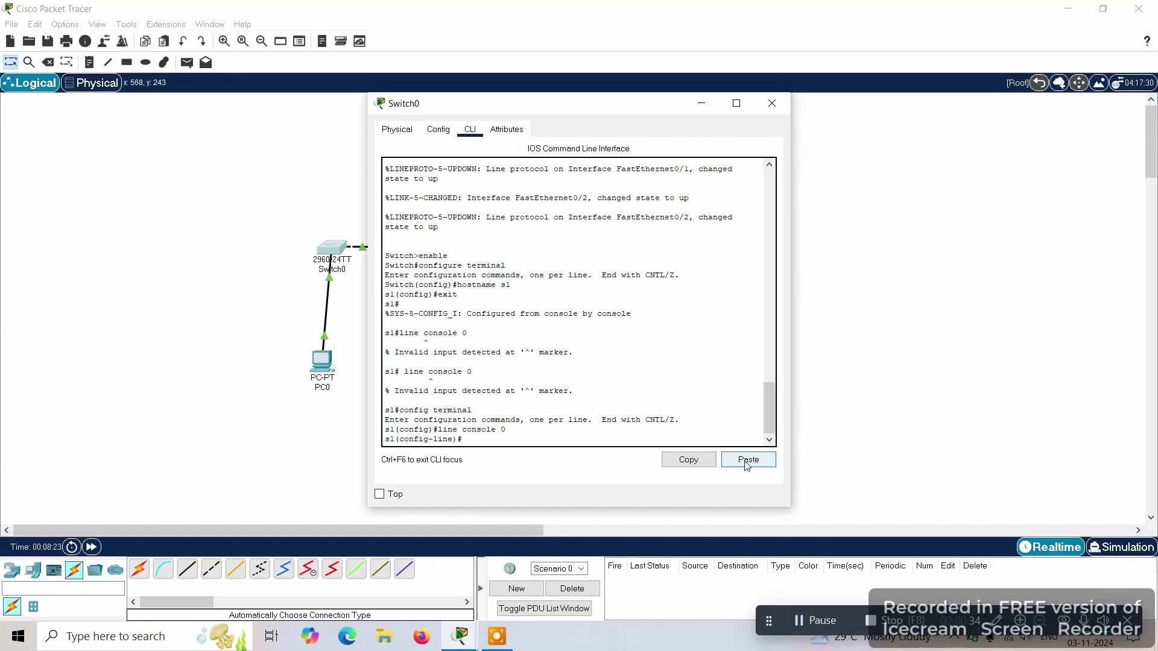
left_click(773, 104)
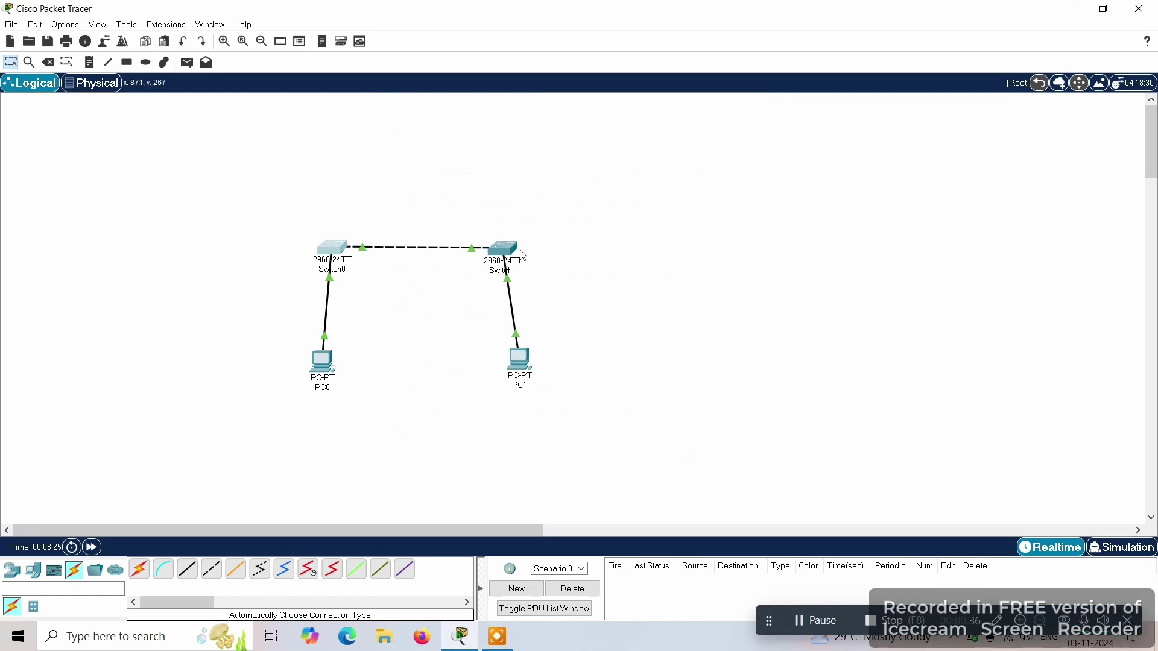
left_click(495, 244)
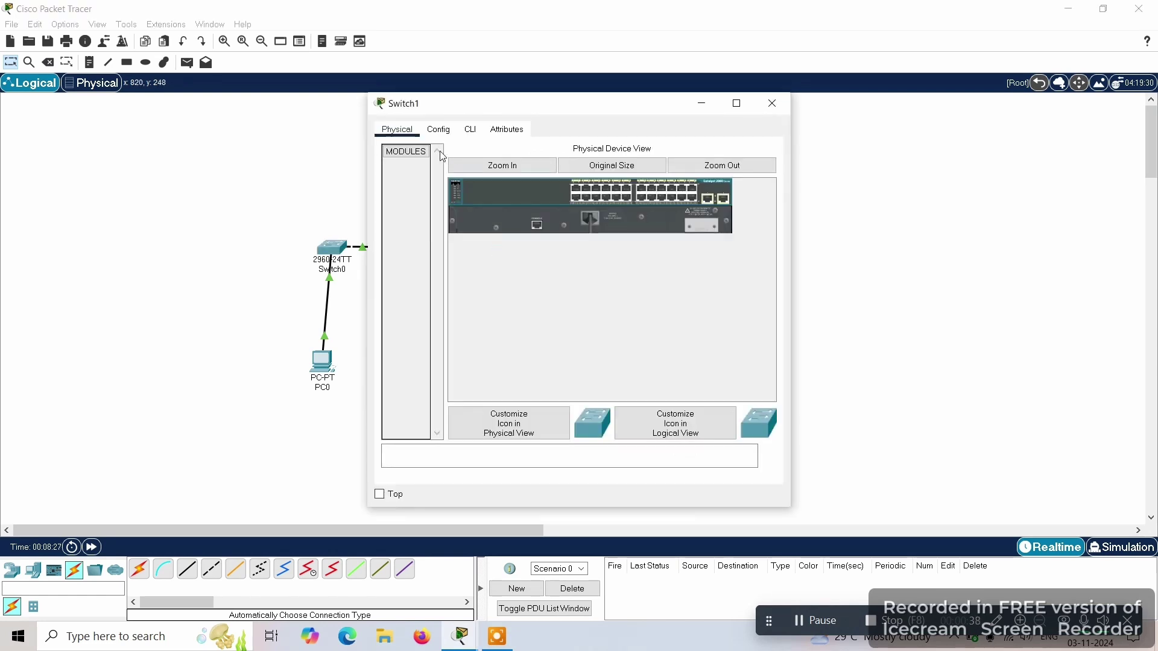
left_click(471, 132)
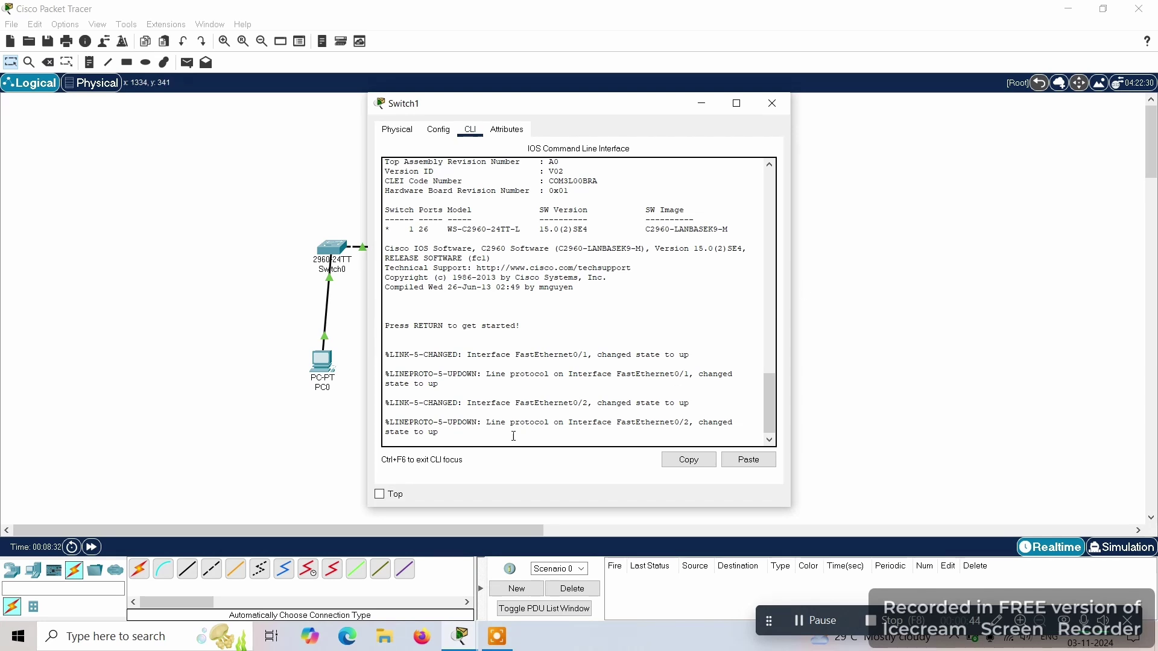
key("Return")
key("Return")
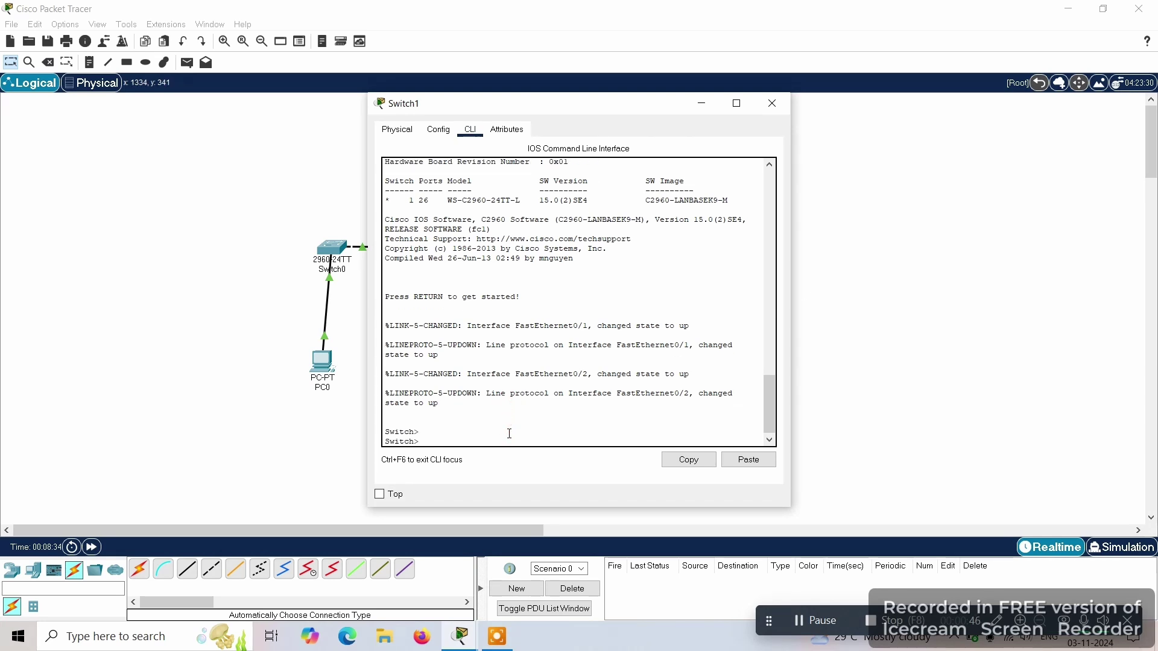
type("enable")
key("Return")
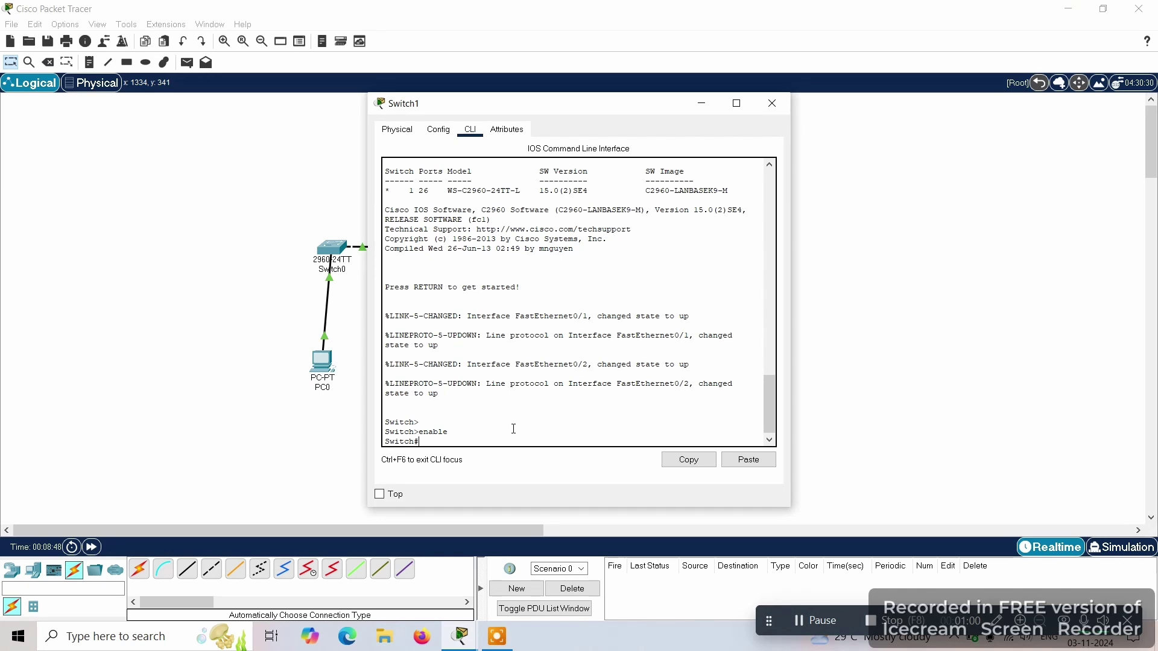
Step: Enter global configuration mode on Switch1 with configure terminal
left_click(836, 627)
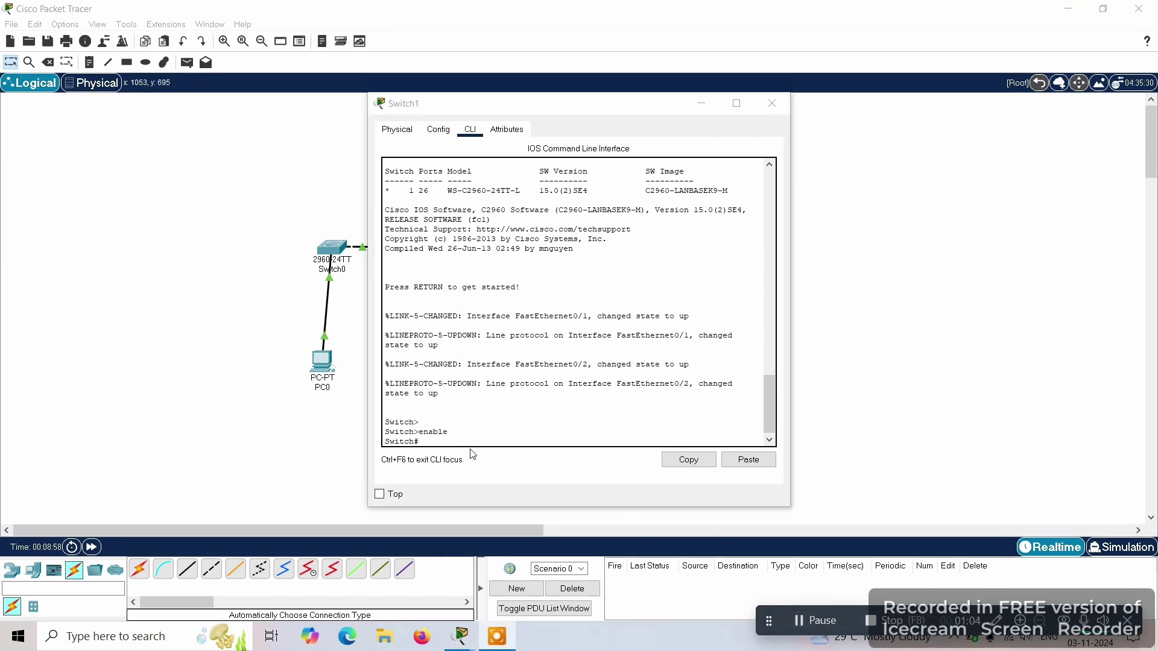
left_click(446, 440)
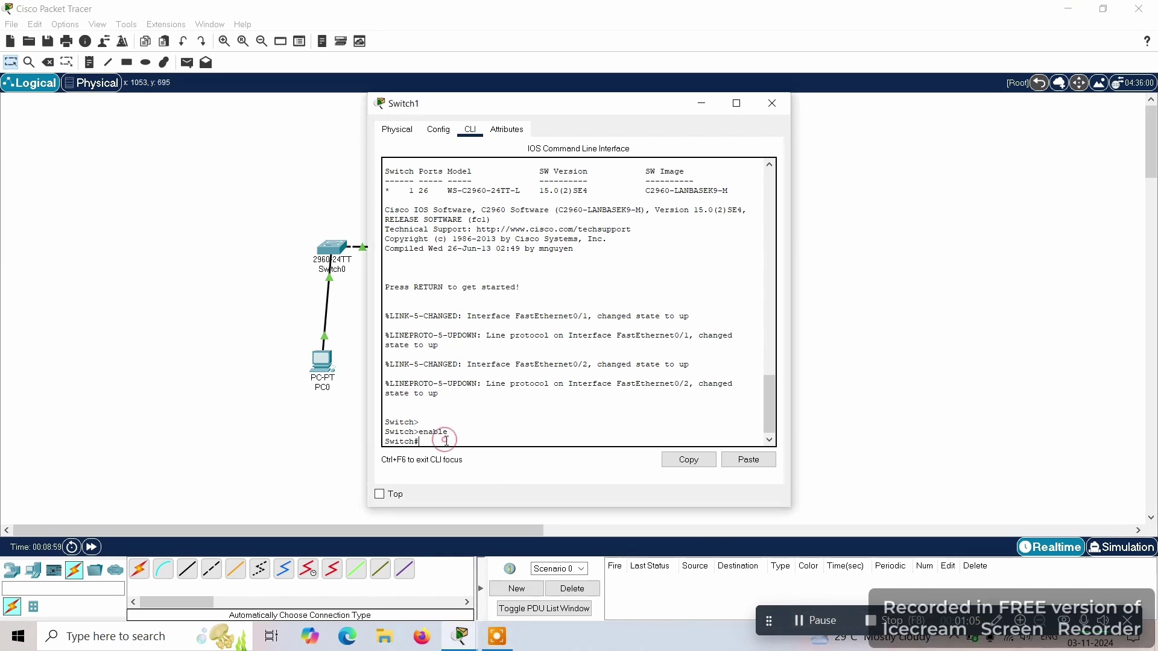
type("configure ter")
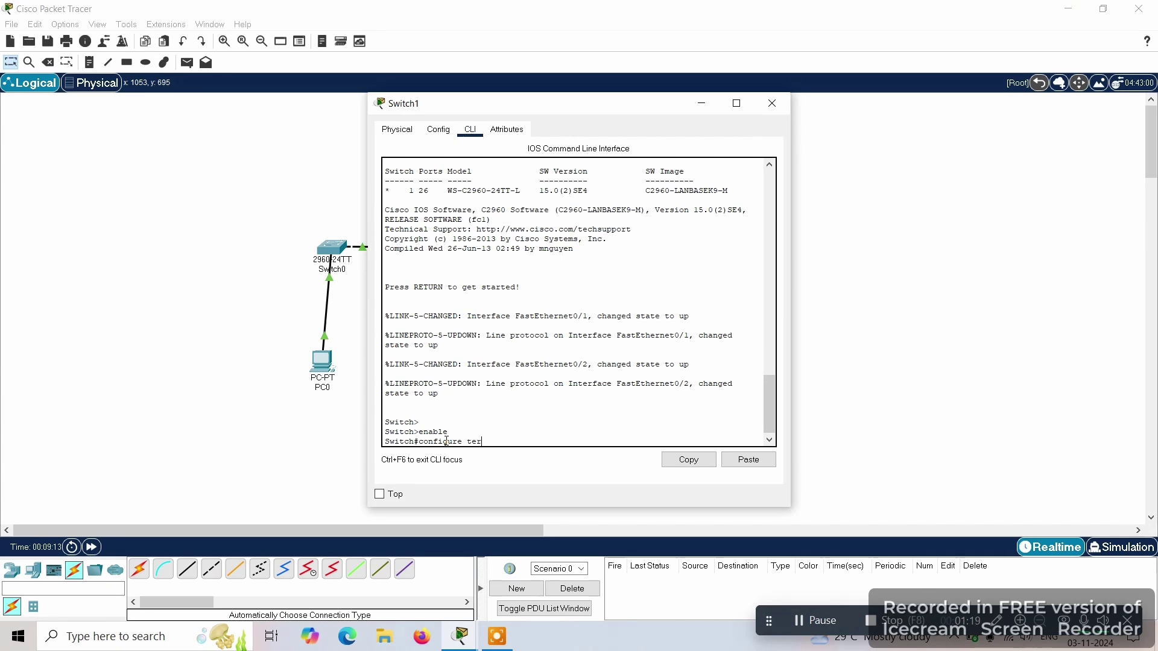
type("minal")
key("Return")
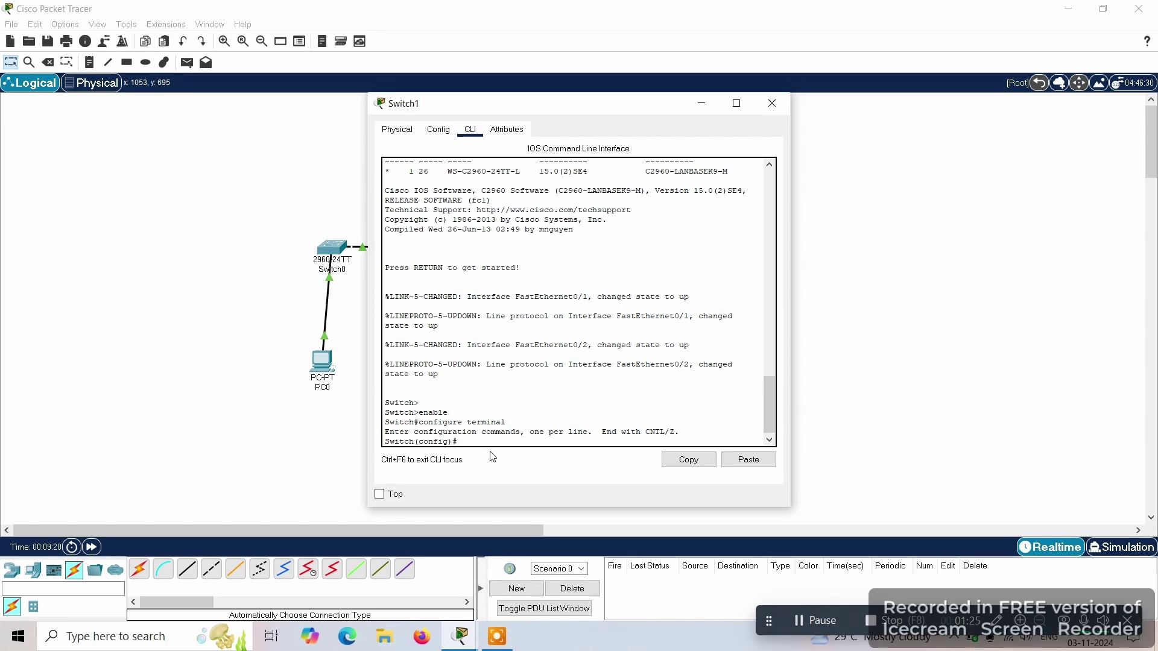
Step: Set the switch hostname to S2
type("hostnam")
type("e S1")
type("@")
key("BackSpace")
type("2")
key("Return")
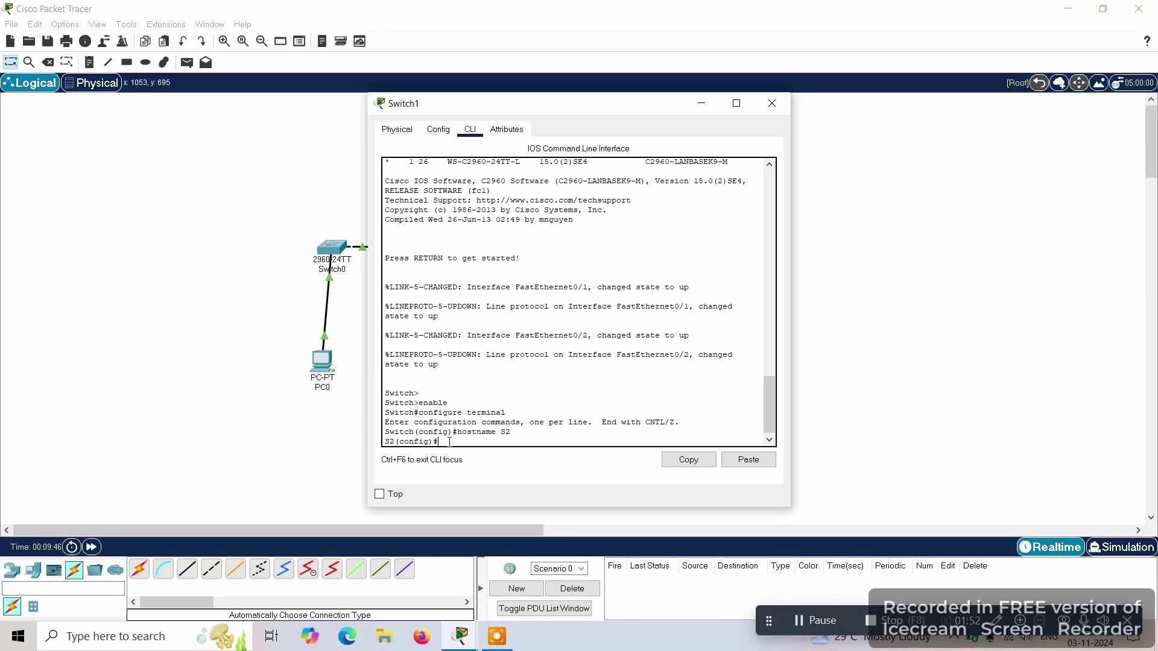
Step: Give line console 0 a password and require login on it
type("line console 0")
key("Return")
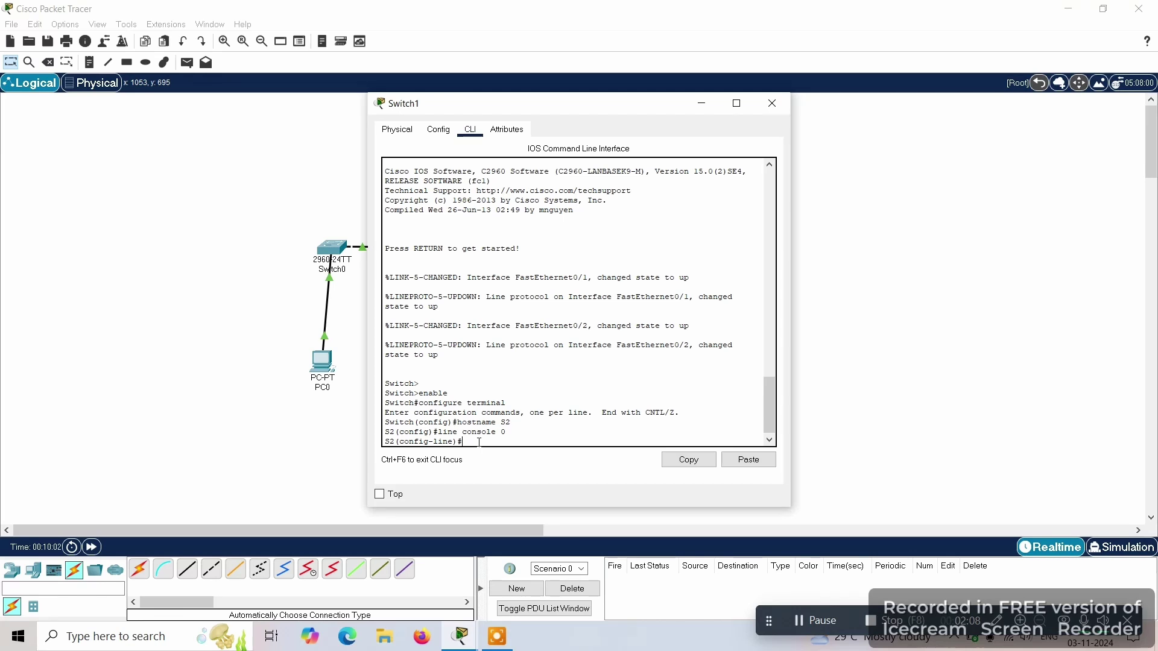
type("passwor")
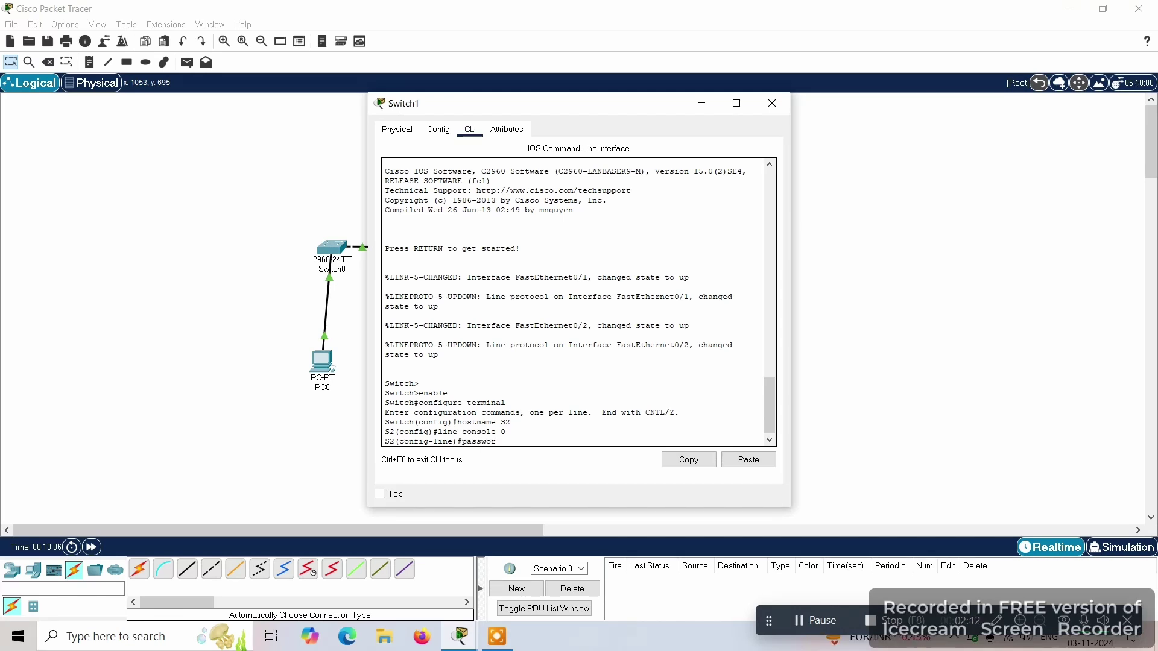
key("Return")
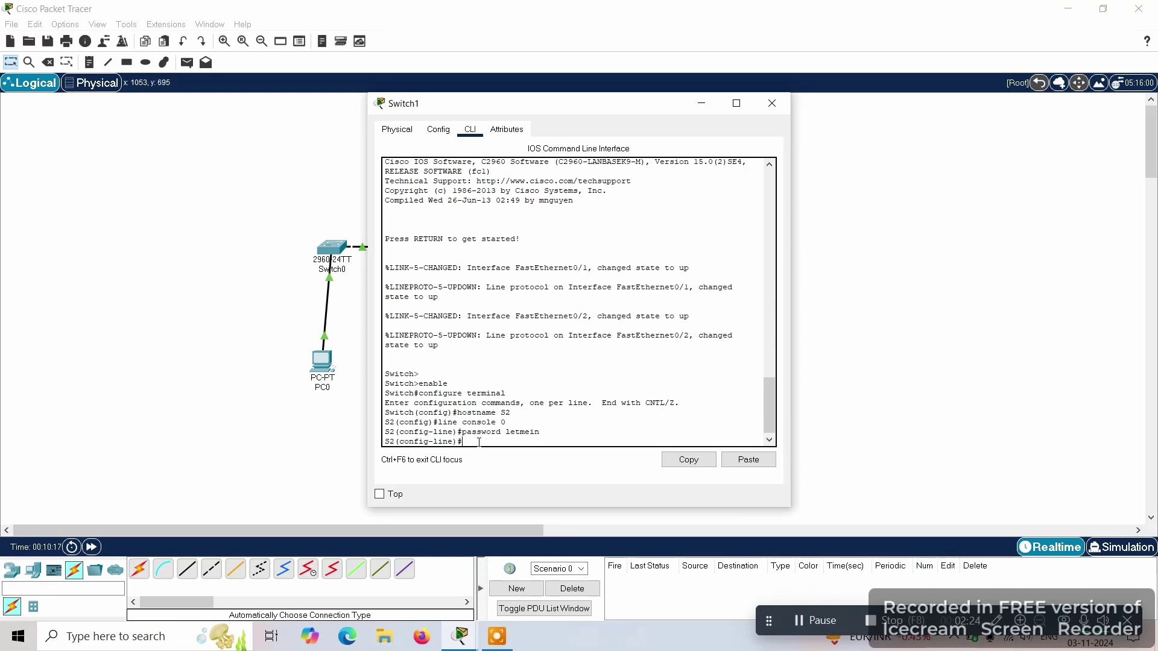
type("login")
key("Return")
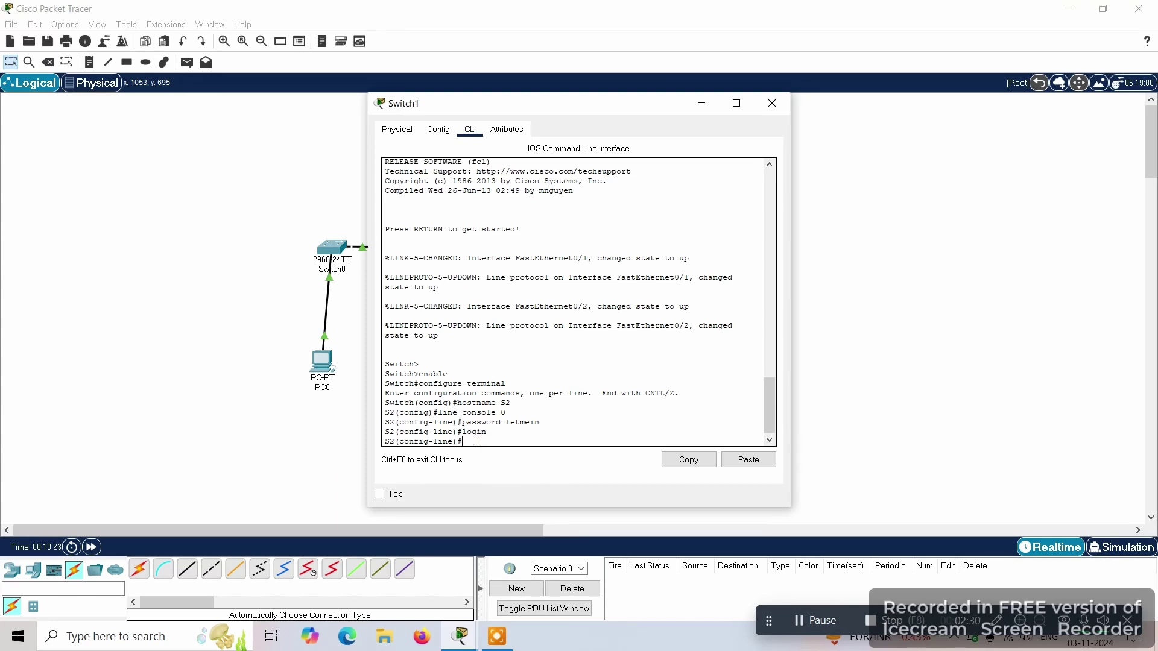
Step: Exit twice to return S2 to the privileged S2# prompt
type("exit")
key("Return")
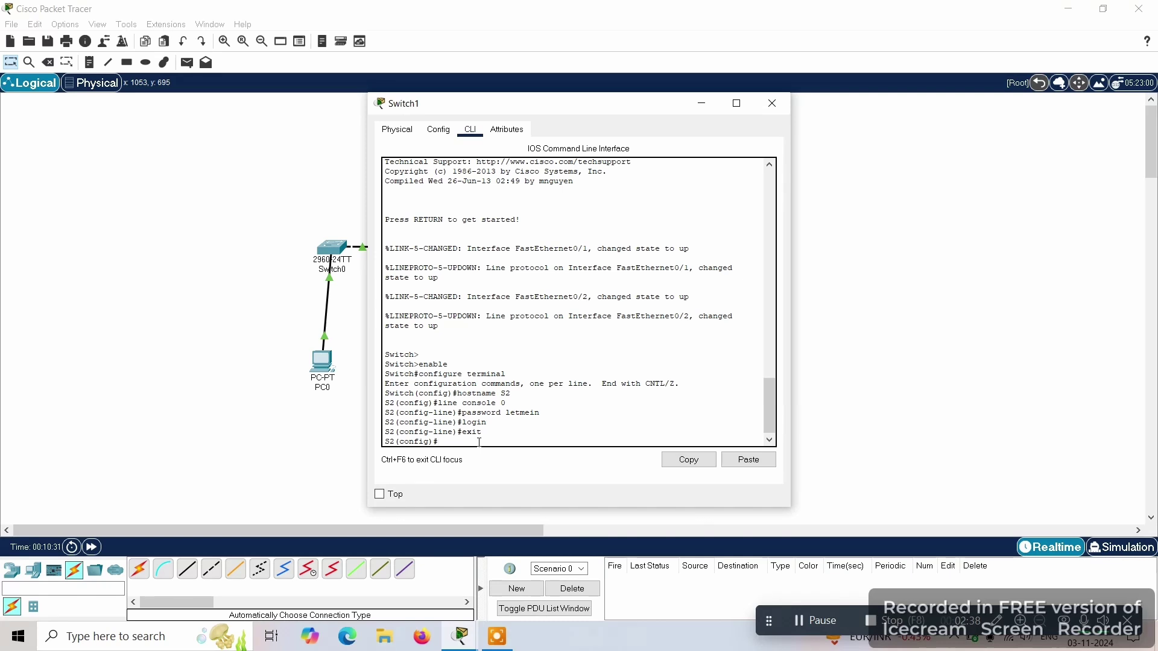
type("exit")
key("Return")
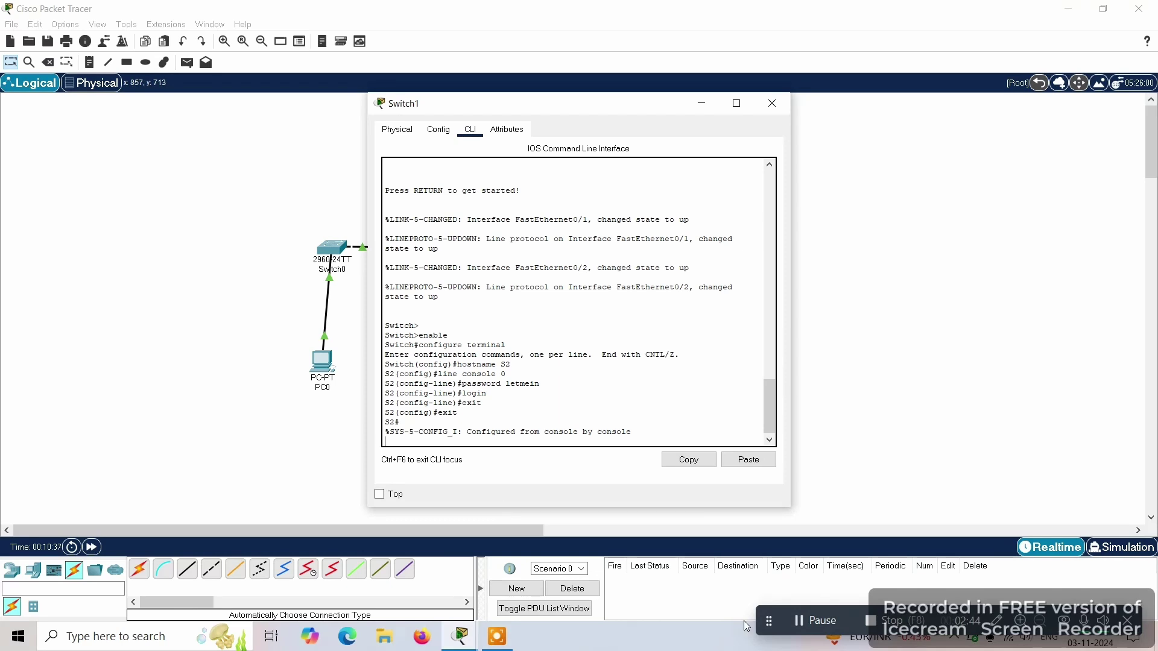
Step: Log out of S2's console with exit and restart the session at the password prompt
left_click(807, 621)
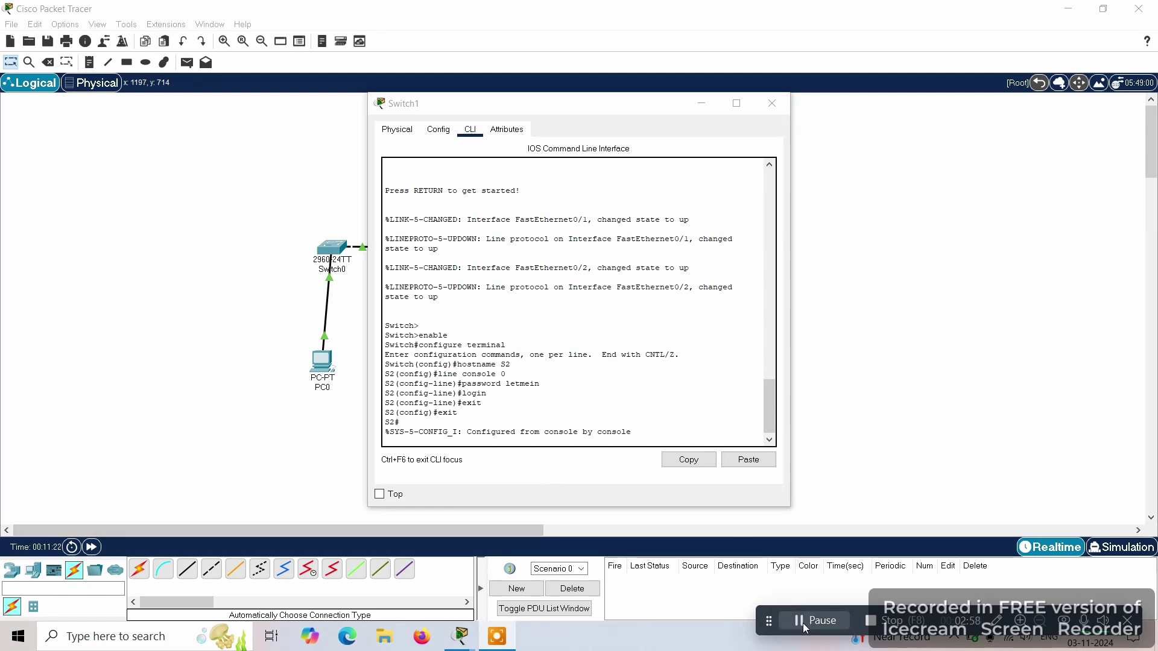
type("exit")
key("Return")
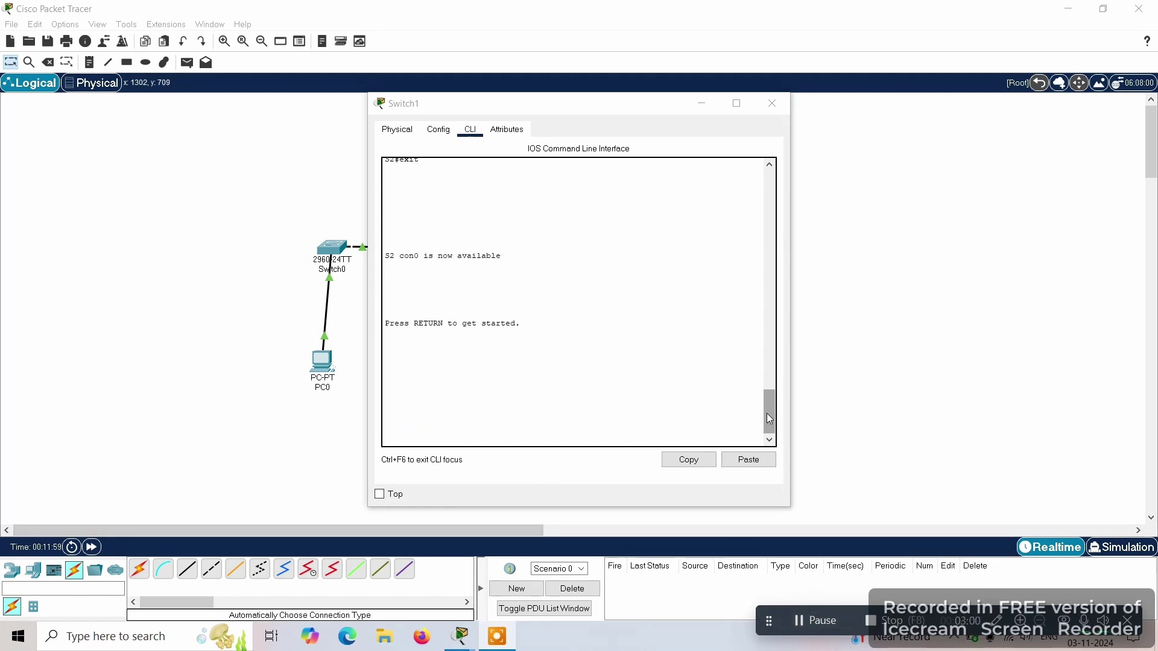
left_click_drag(767, 414, 769, 395)
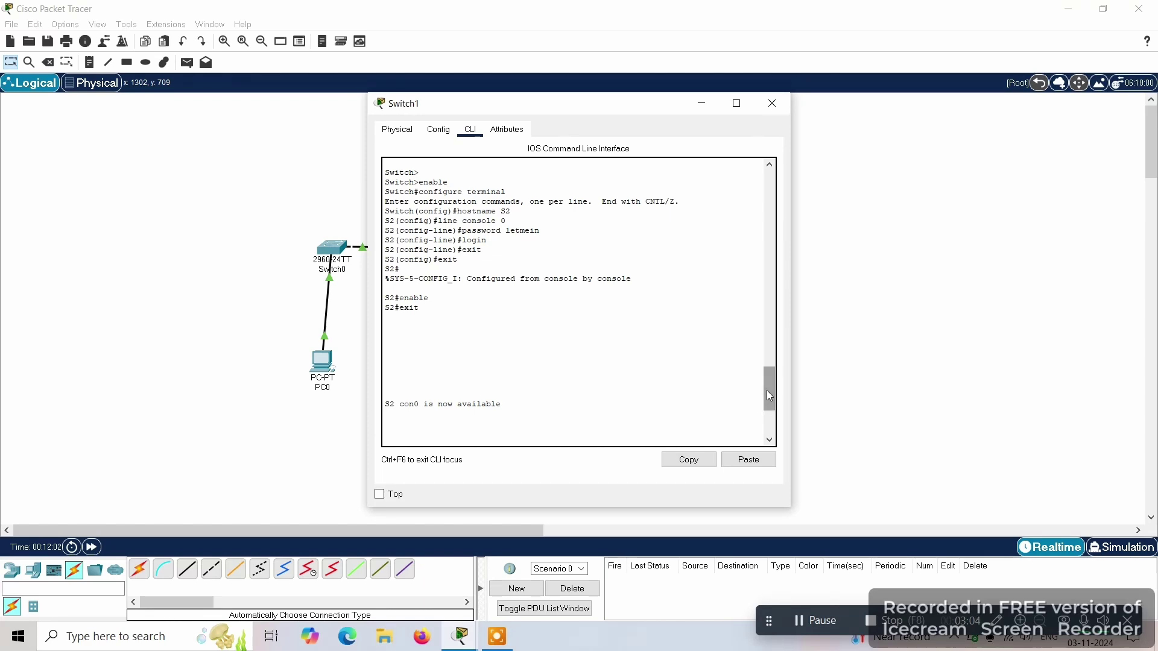
left_click_drag(768, 396, 767, 421)
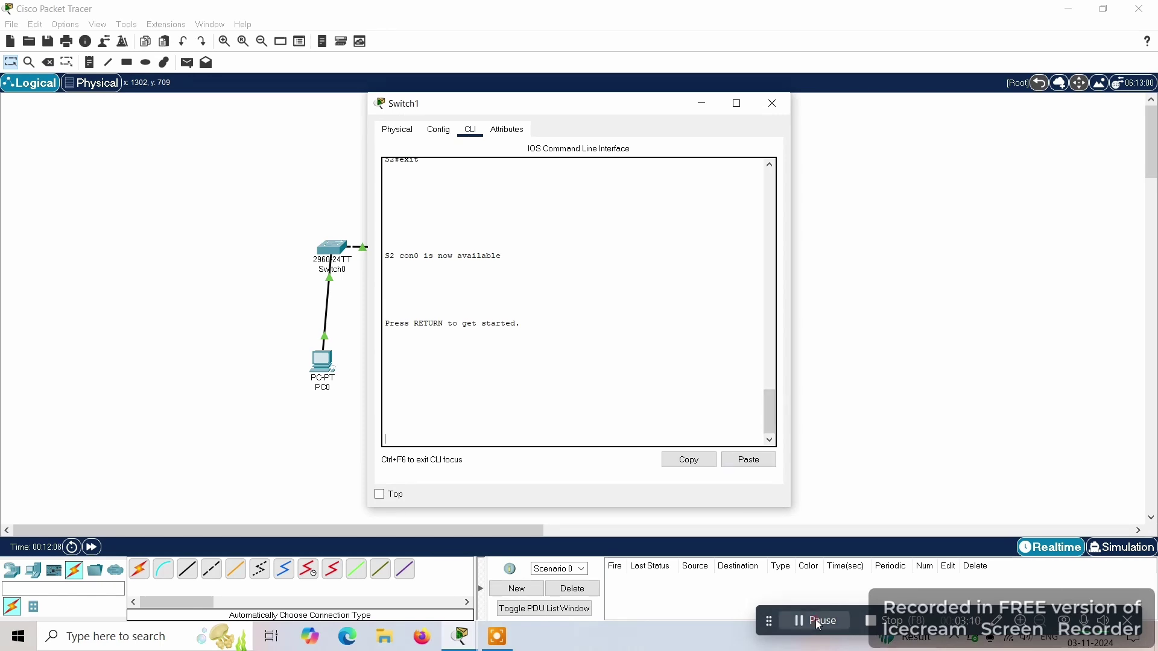
key("Return")
key("Return")
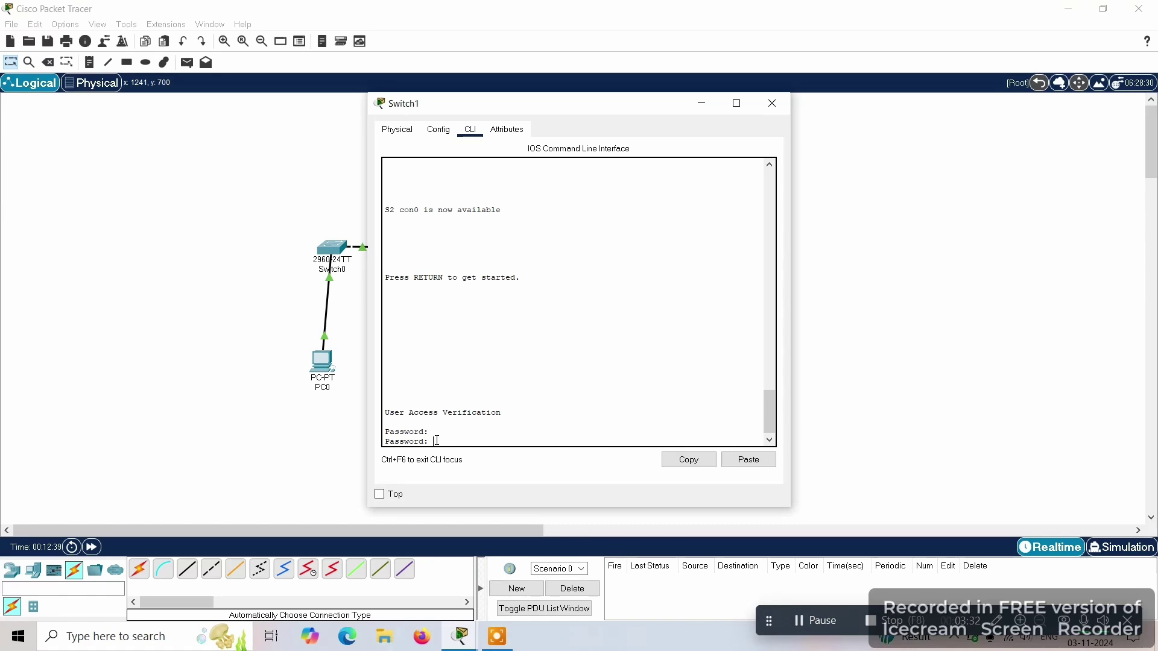
Step: Enter the console password at the Password prompt to log back into S2
key("Return")
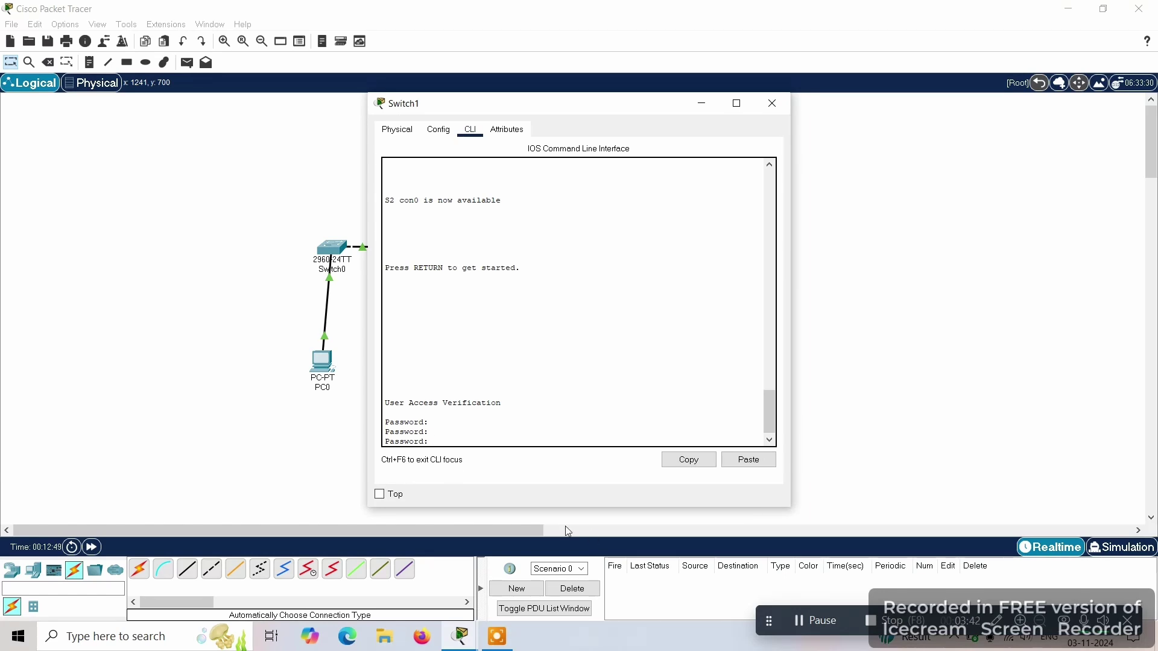
key("Return")
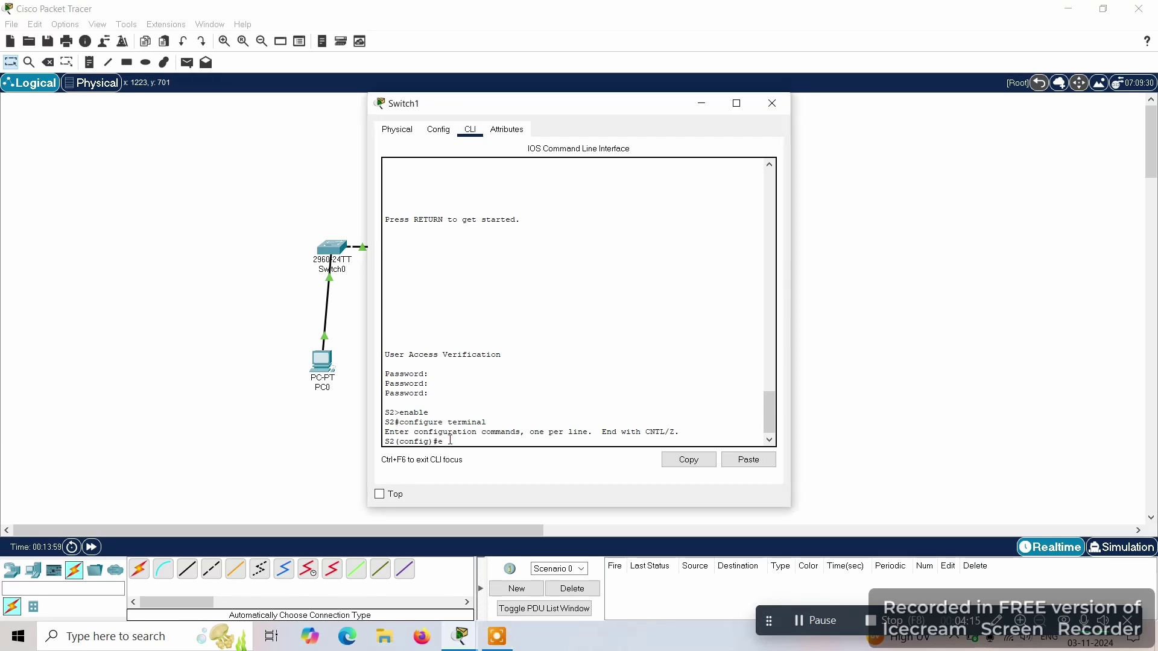
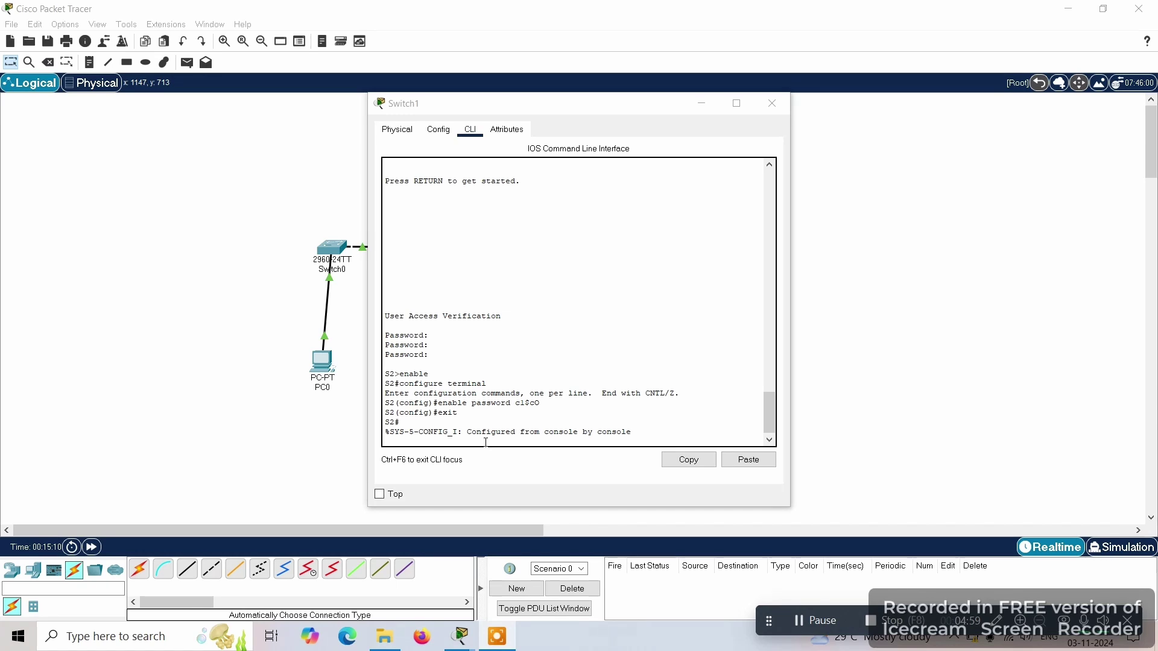
Step: Get a fresh prompt on S2 and type exit to leave configuration mode
key("Return")
left_click(409, 440)
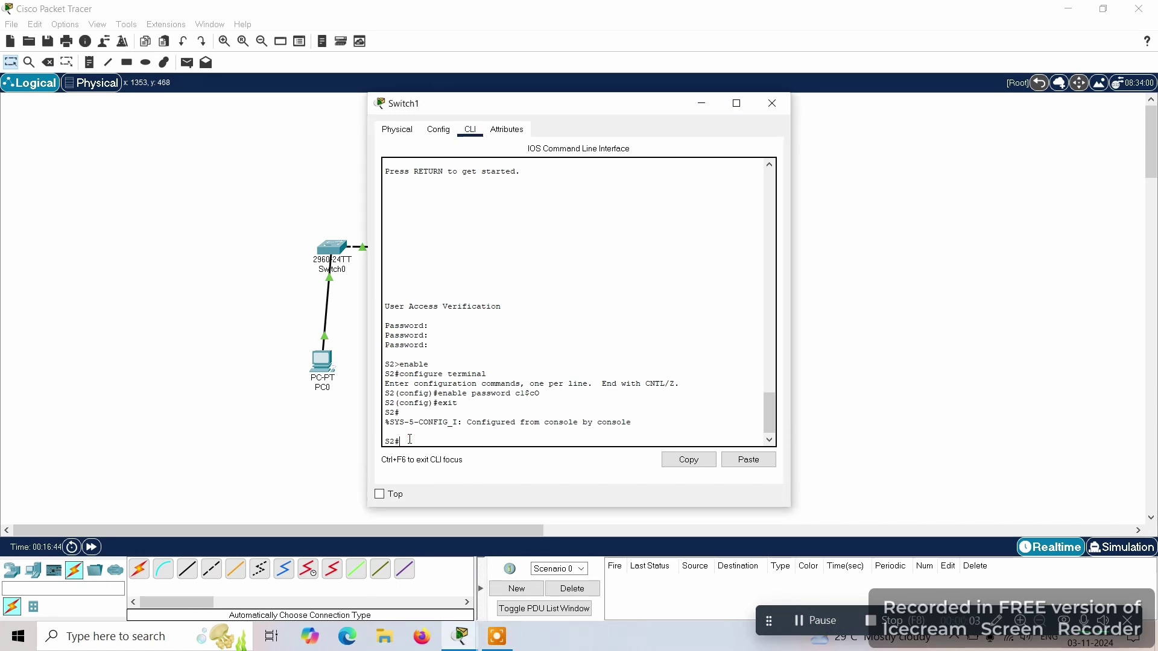
type("exit")
Step: Log out of S2, start a new console session, and retry the console password until accepted
key("Return")
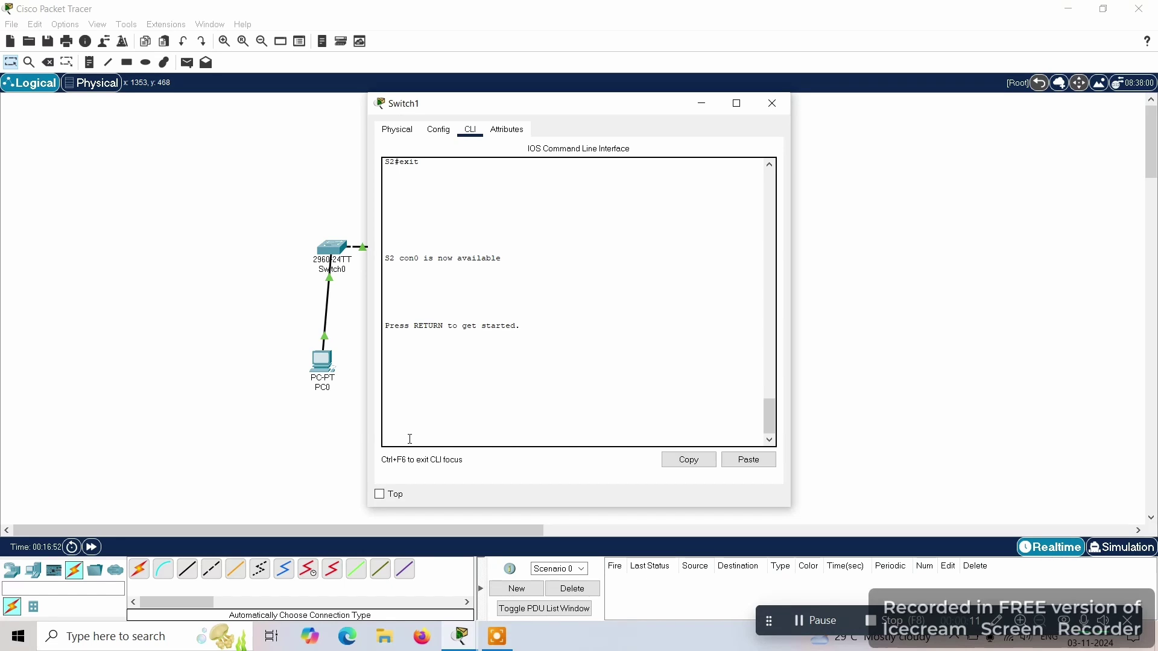
key("Return")
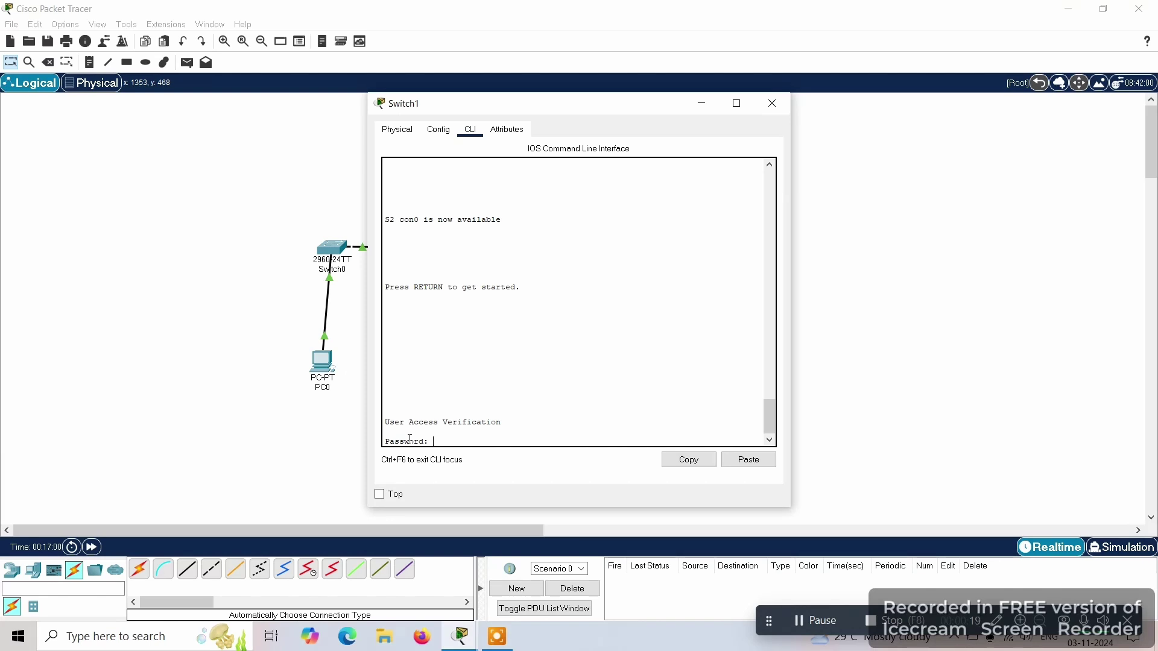
key("Return")
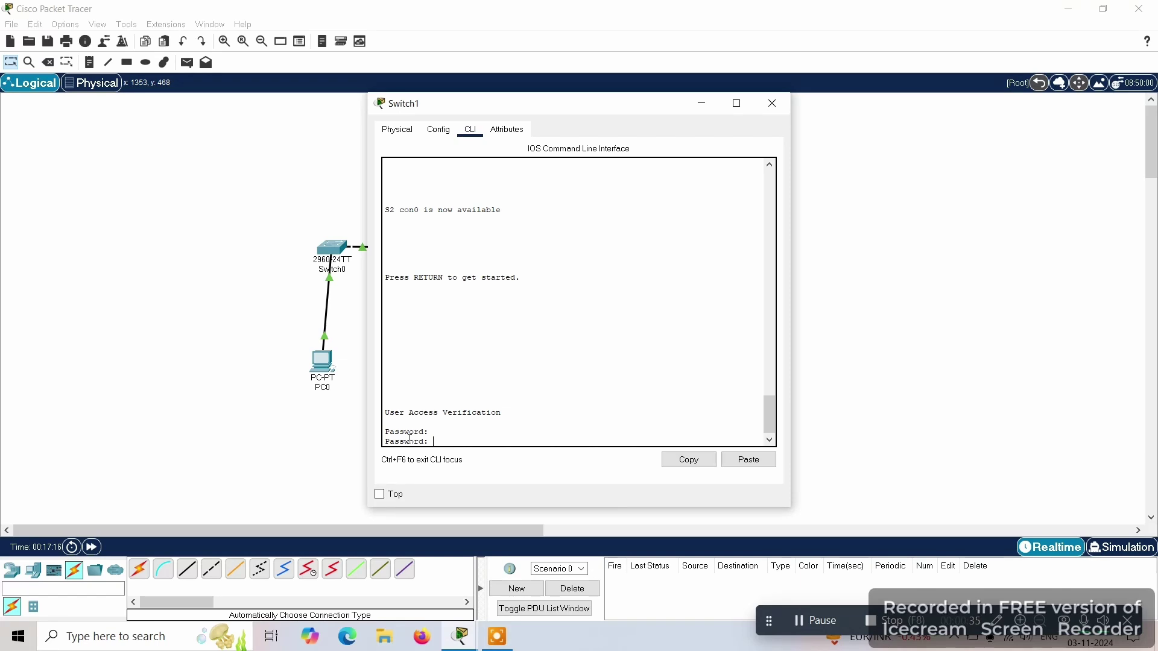
key("Return")
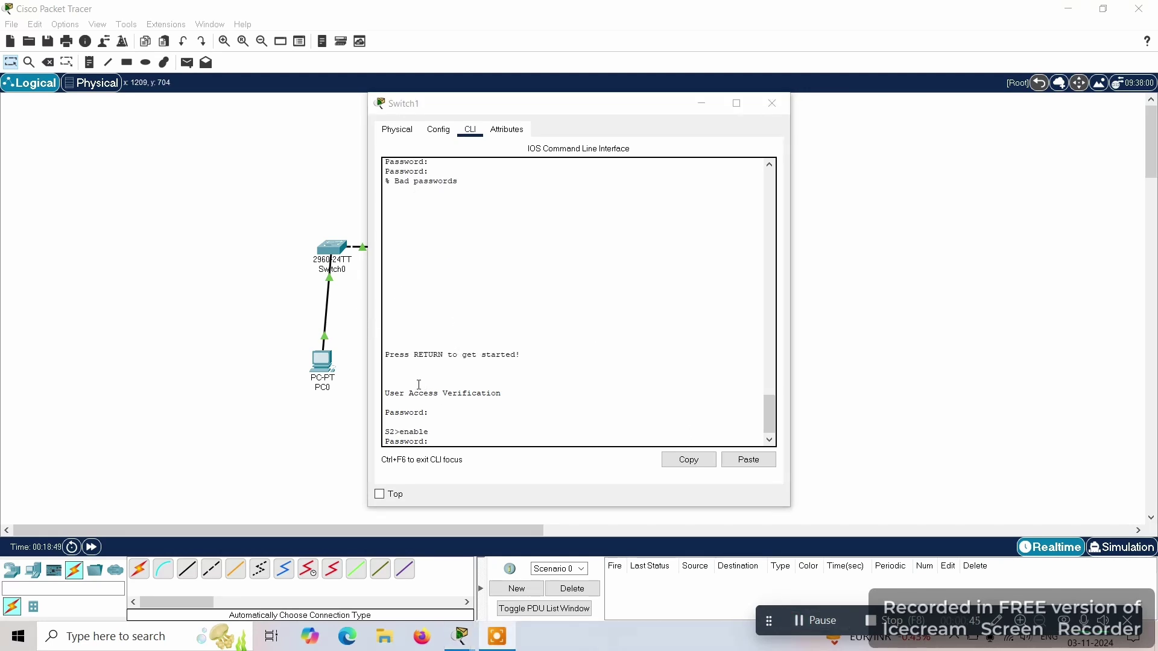
Step: Enter the enable password to reach S2#, then begin typing show running-config
left_click(434, 444)
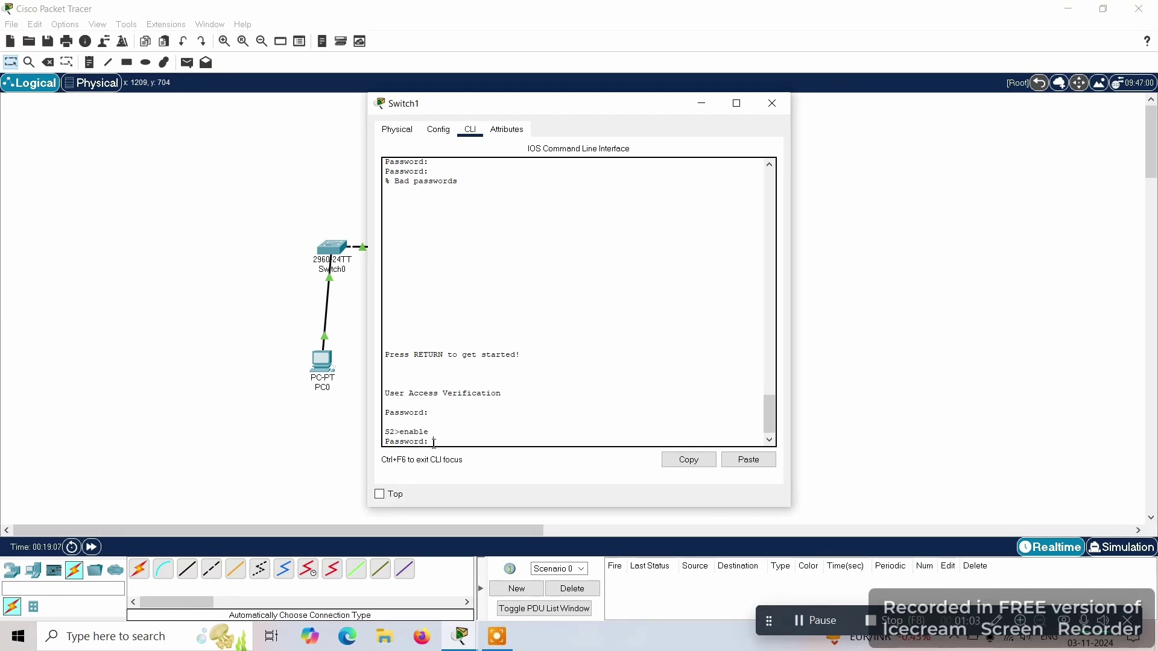
key("Return")
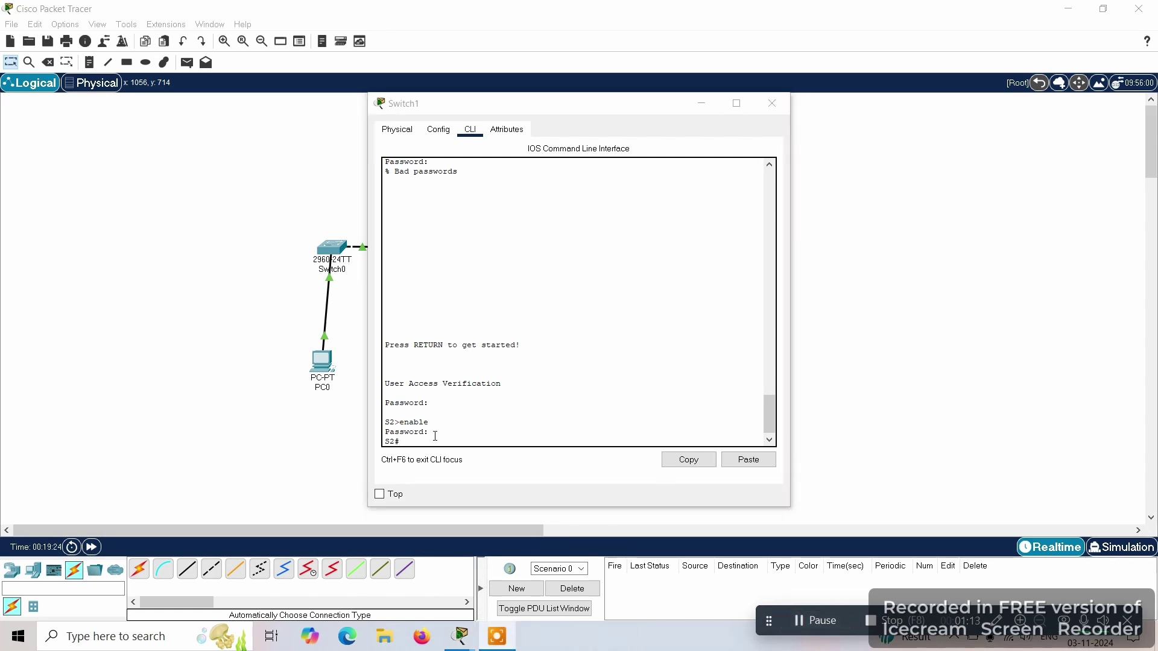
left_click(414, 445)
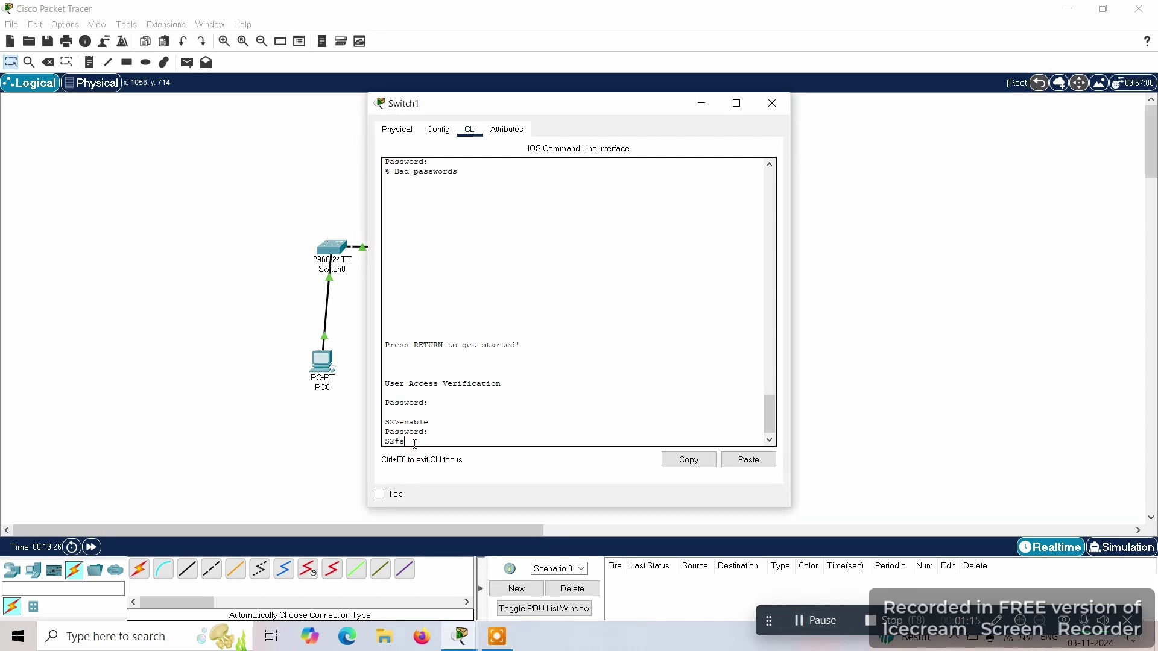
type("show running-")
Step: Run show running-config and page through interfaces, Vlan1, line con 0 and the vty lines
type("config")
key("Return")
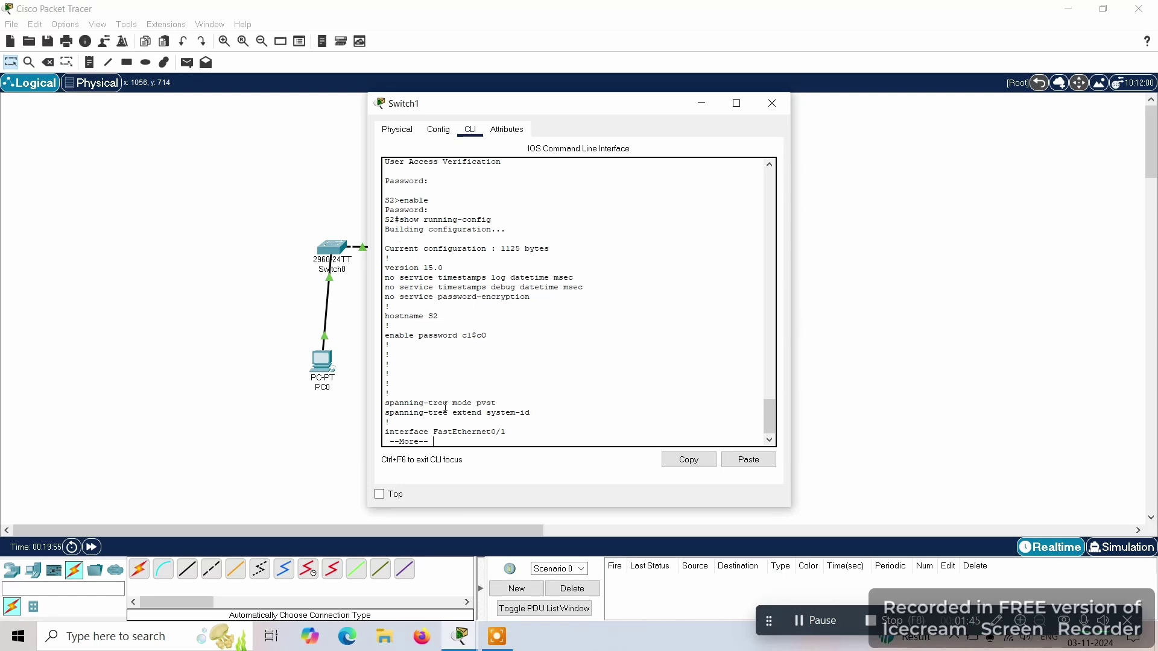
key("Return")
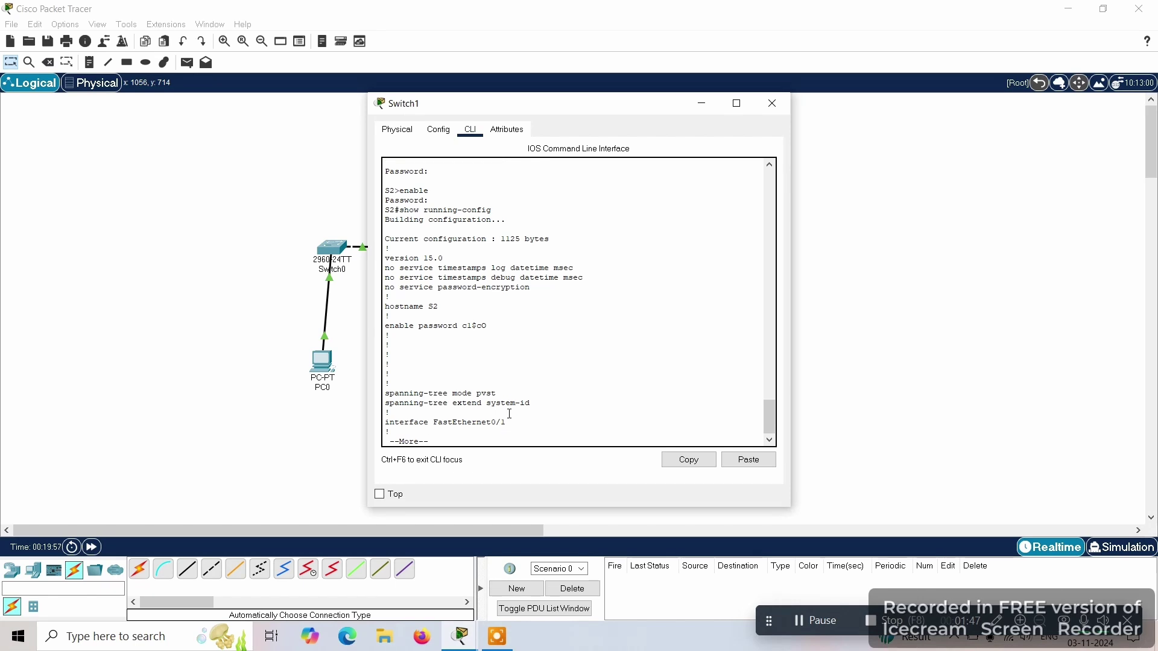
key("Return")
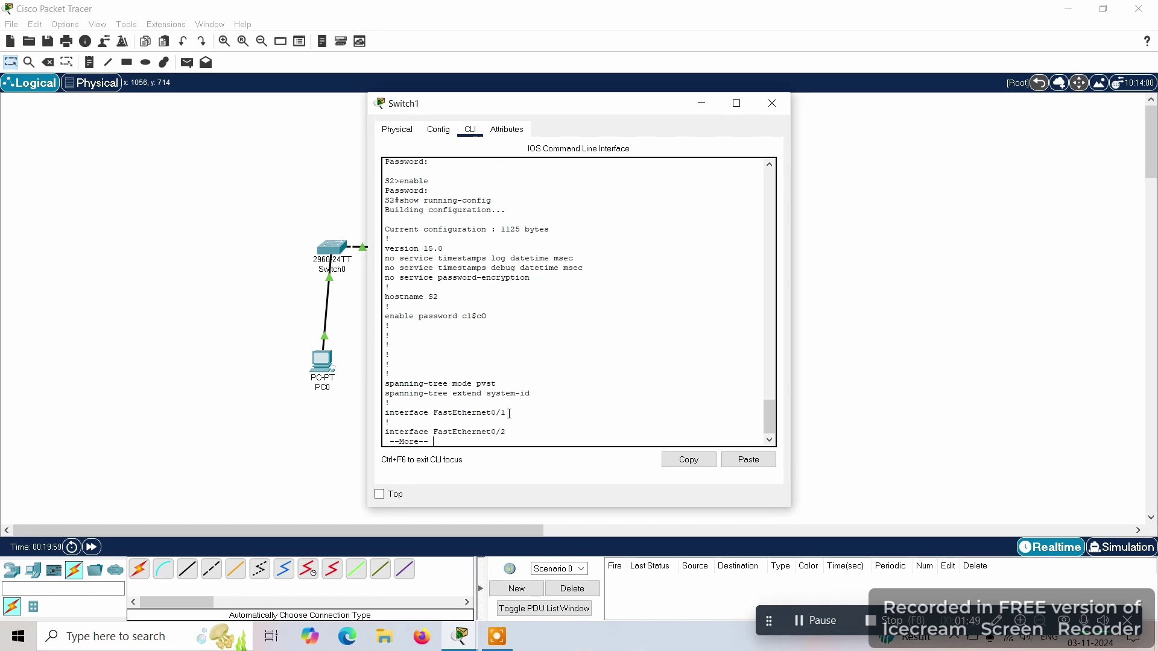
key("Return")
key("Return")
key("Return")
key("Return")
key("Return")
key("Return")
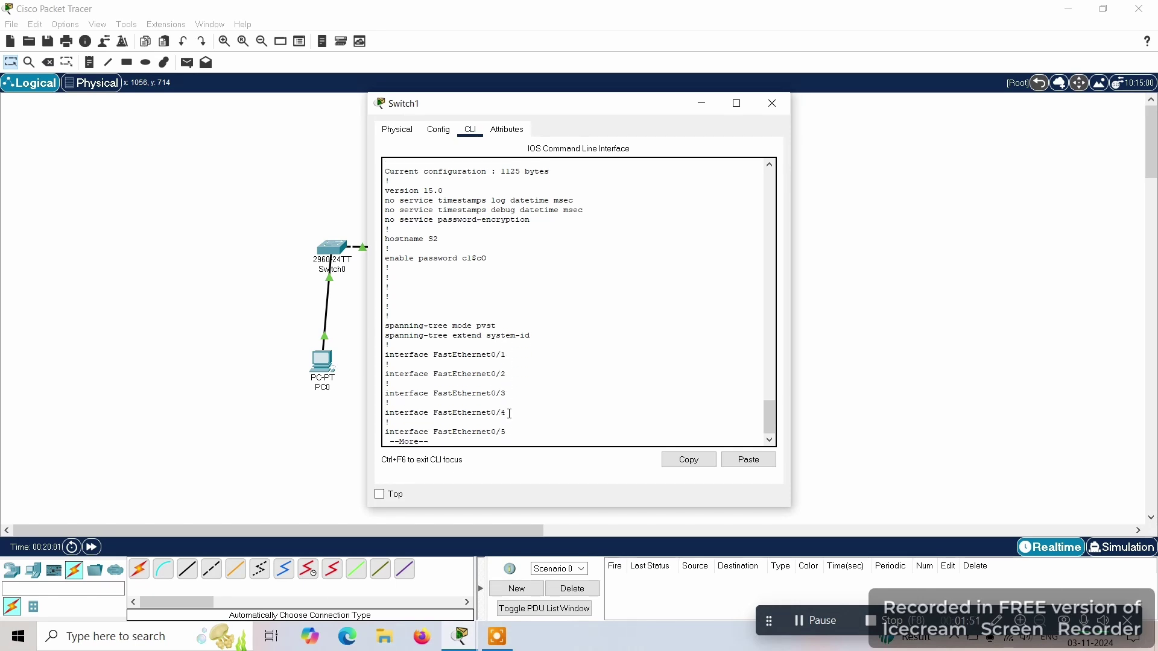
key("Return")
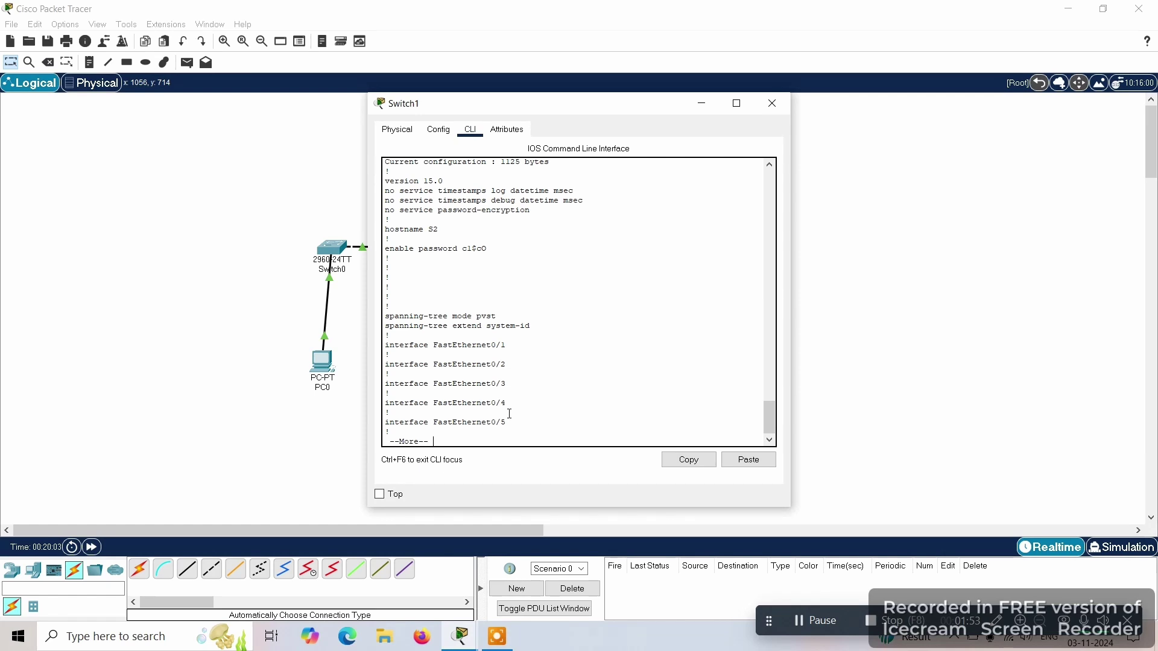
key("Return")
key("Return")
key("Return")
key("Return")
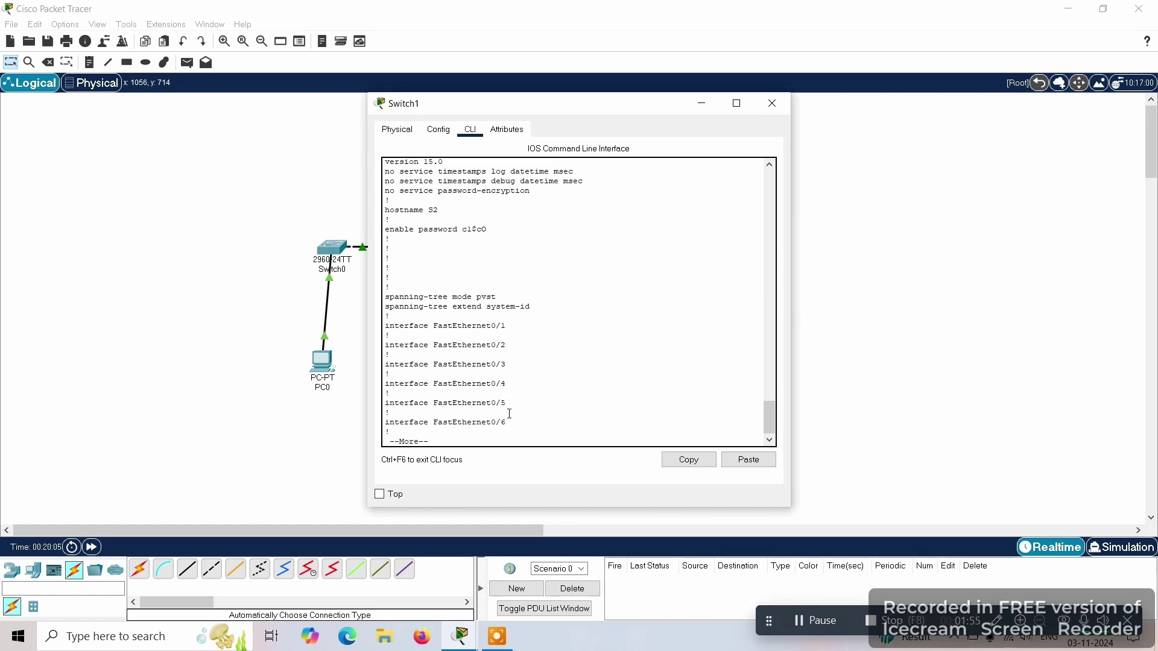
key("Return")
key("Return")
key("Return")
key("Return")
key("Return")
key("Return")
key("Return")
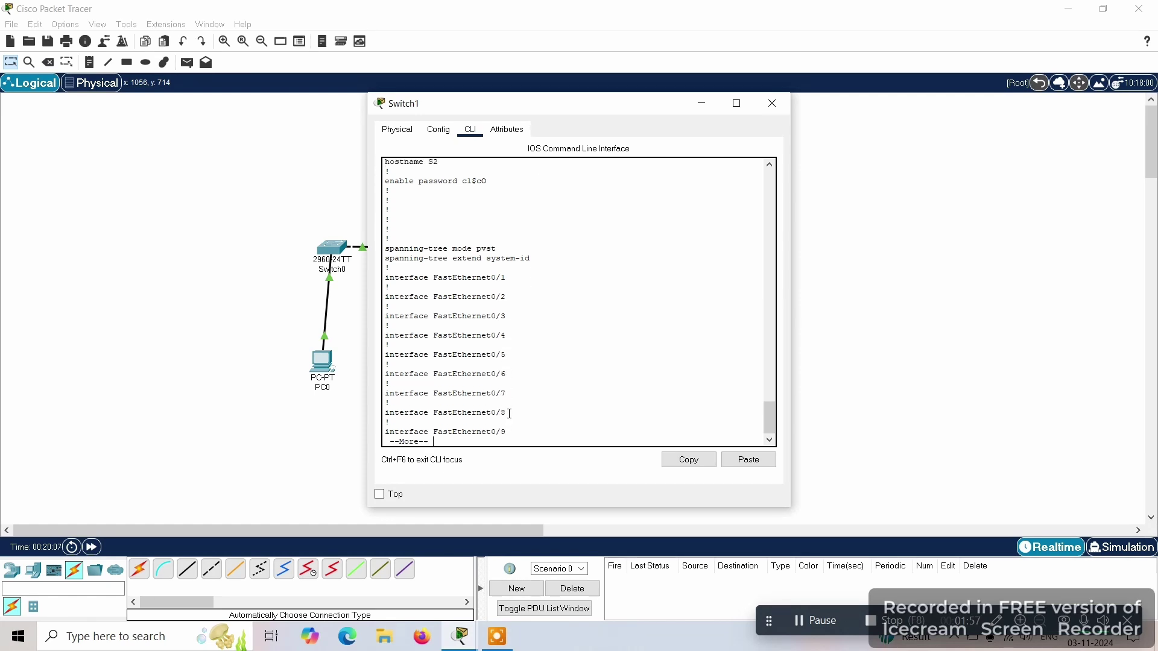
key("Return")
key("Return")
key("Return")
key("Return")
key("Return")
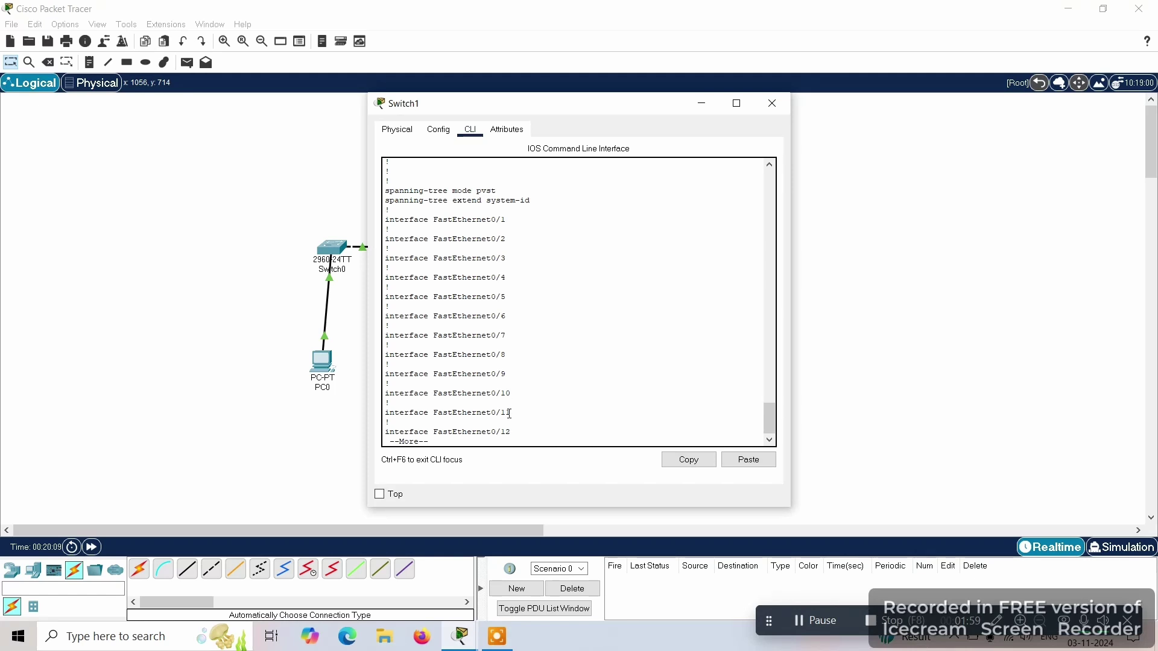
key("Return")
key("Return")
key("Return")
key("Return")
key("Return")
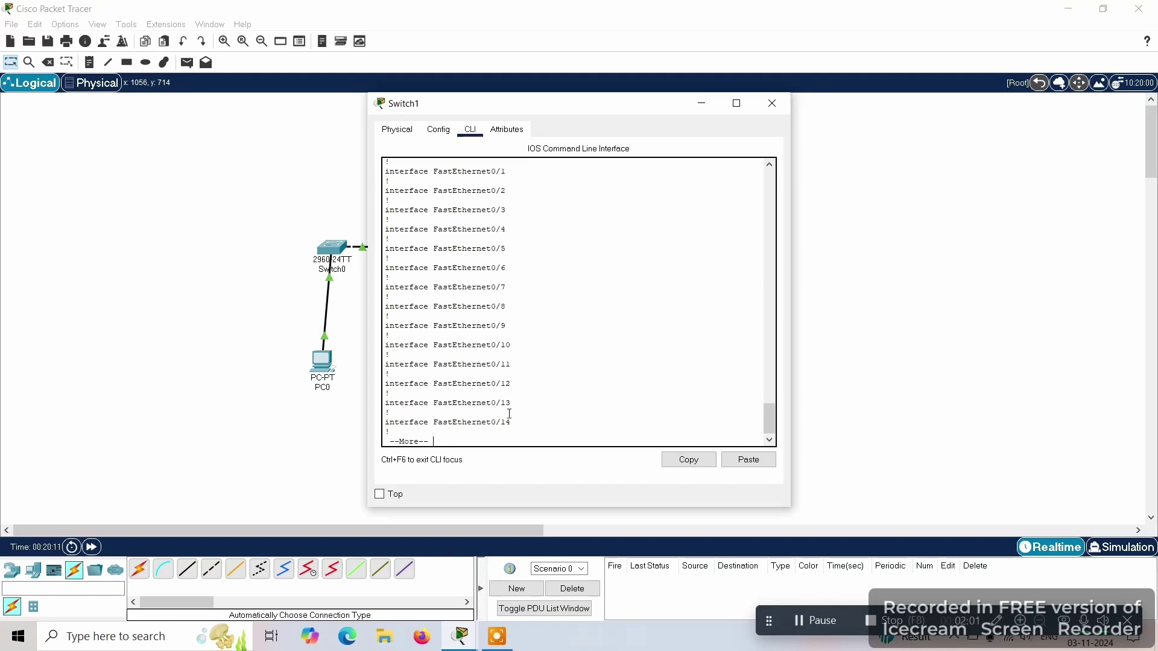
key("Return")
key("Return")
key("Return")
key("Return")
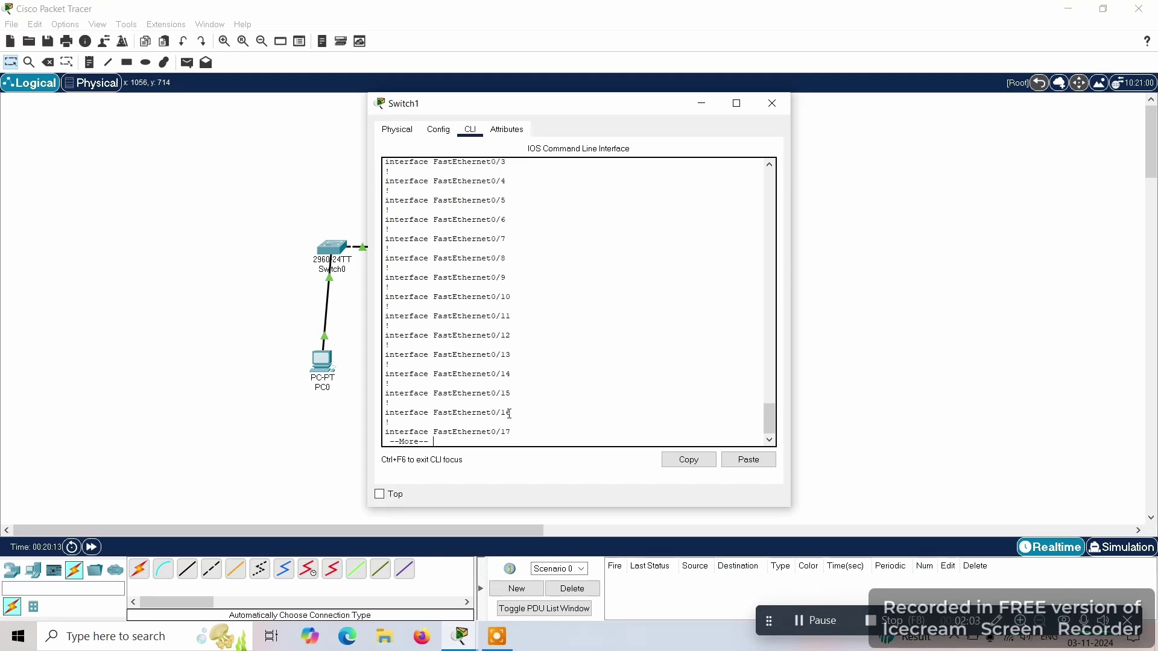
key("Return")
key("Return")
key("Return")
key("Return")
key("Return")
key("Return")
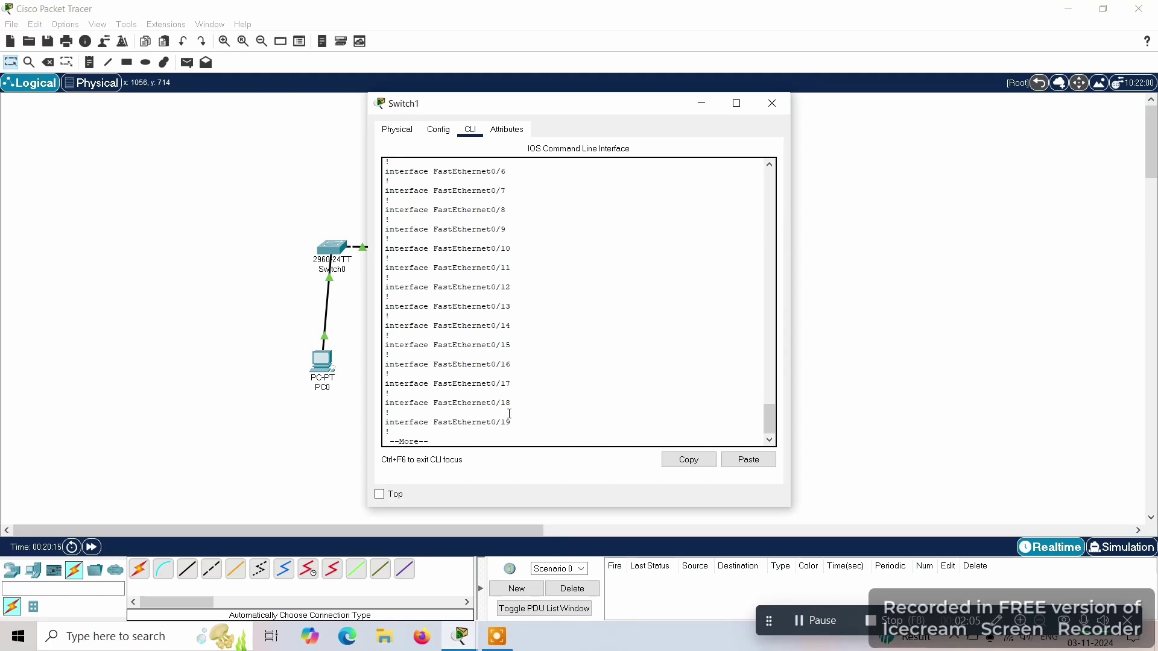
key("Return")
key("Return")
key("Return")
key("Return")
key("Return")
key("Return")
key("Return")
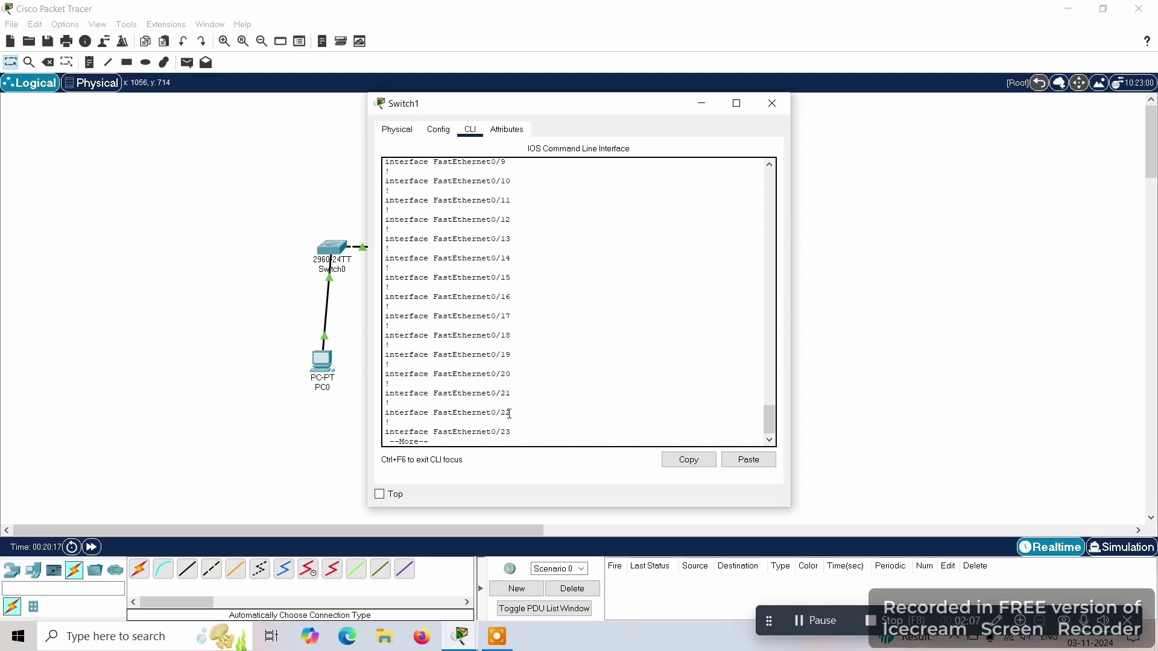
key("Return")
key("Return")
key("Return")
key("Return")
key("Return")
key("Return")
key("Return")
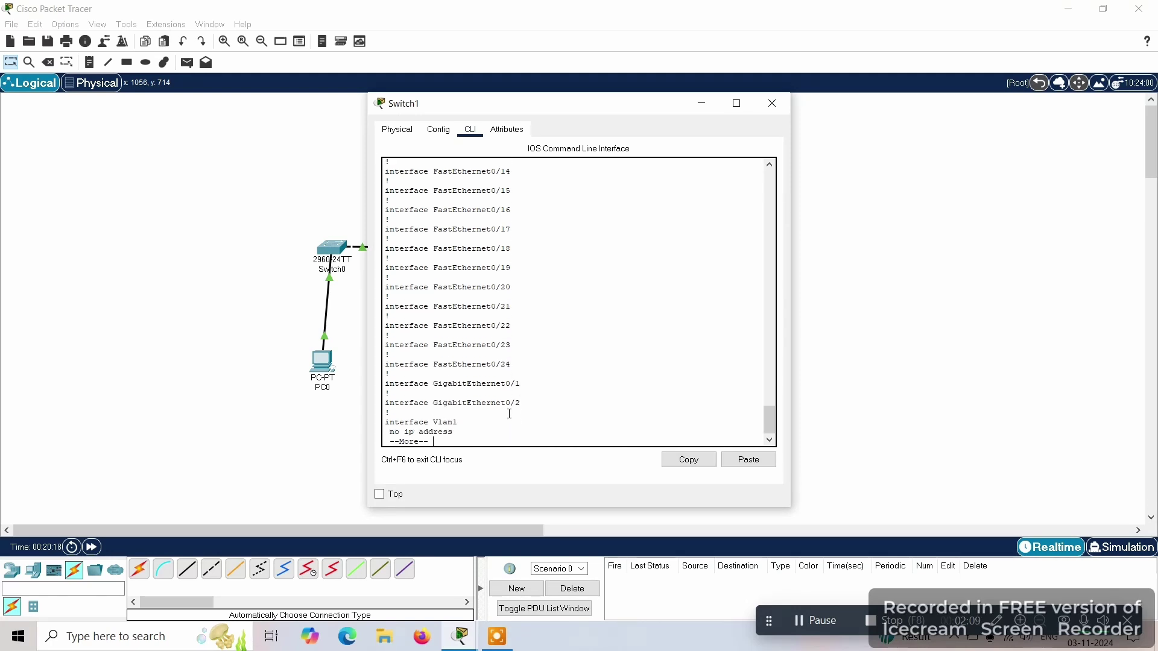
key("Return")
key("Return")
key("Return")
key("Return")
key("Return")
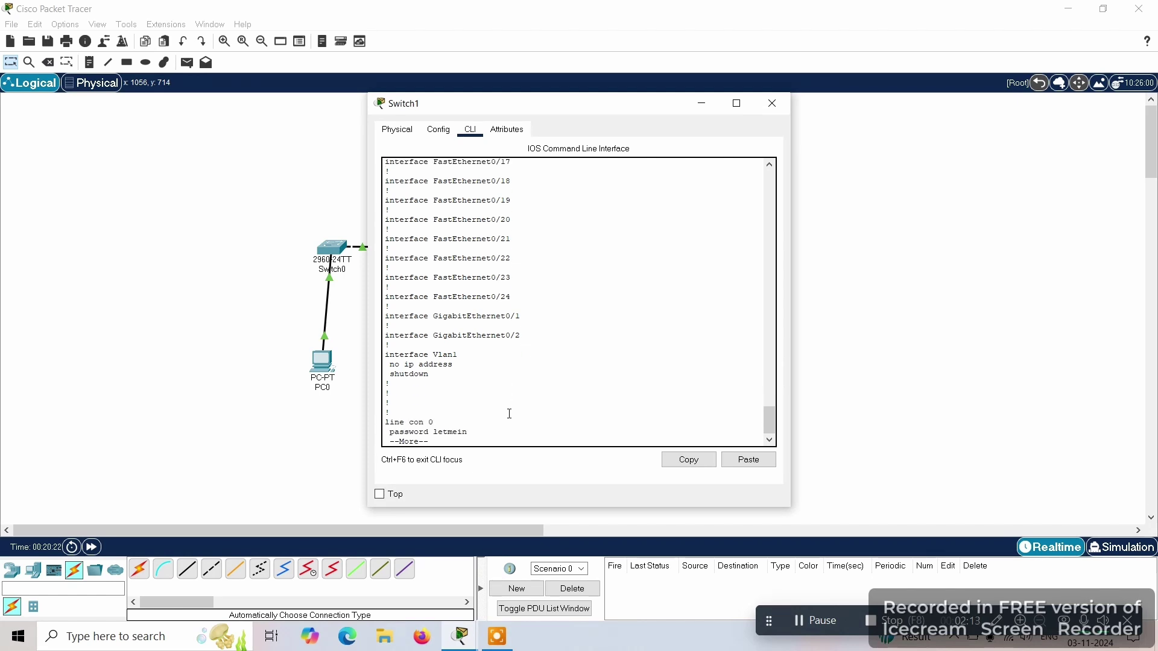
key("Return")
key("Return")
key("Return")
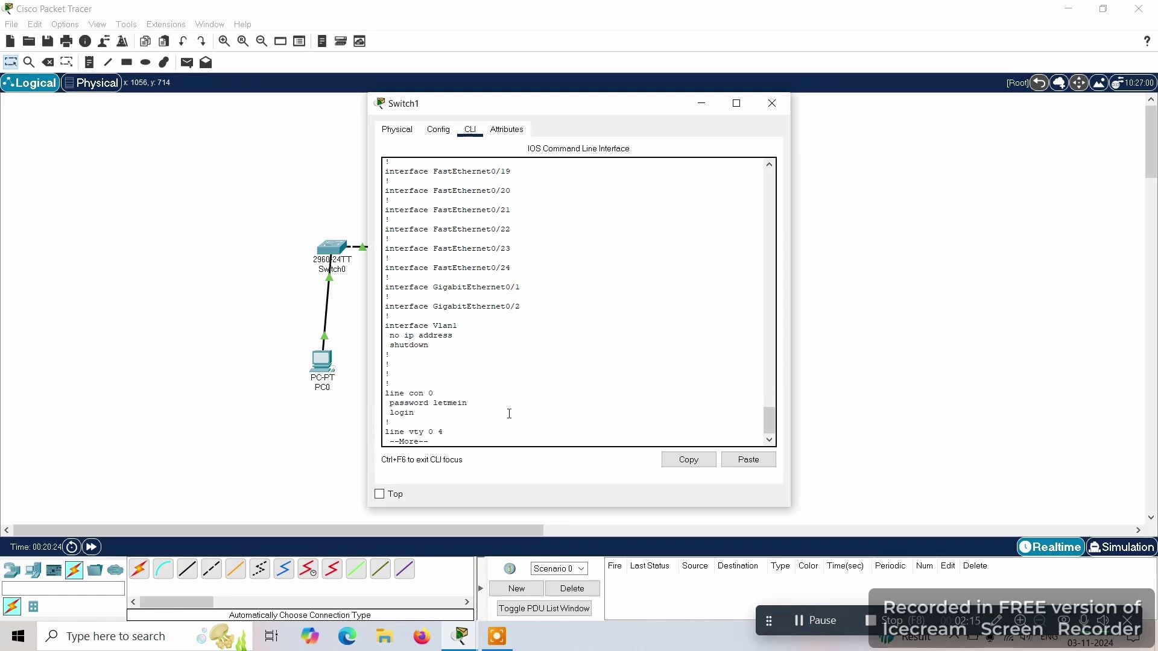
key("Return")
key("Return")
key("Return")
key("Return")
key("Return")
key("Return")
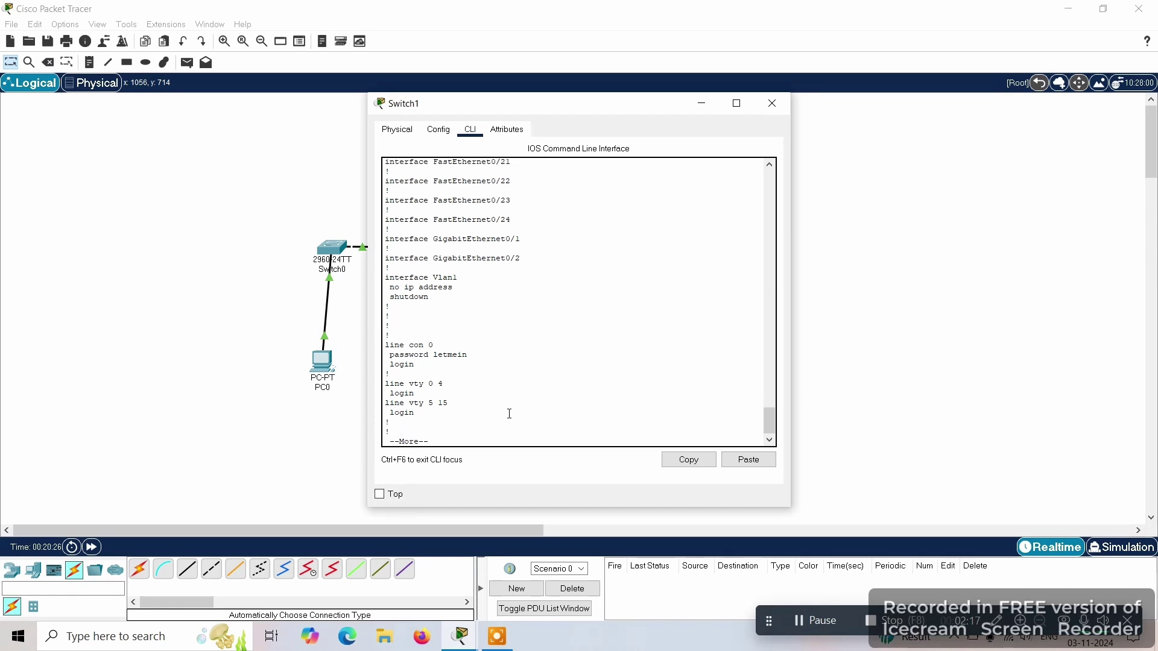
key("Return")
key("Return")
key("Return")
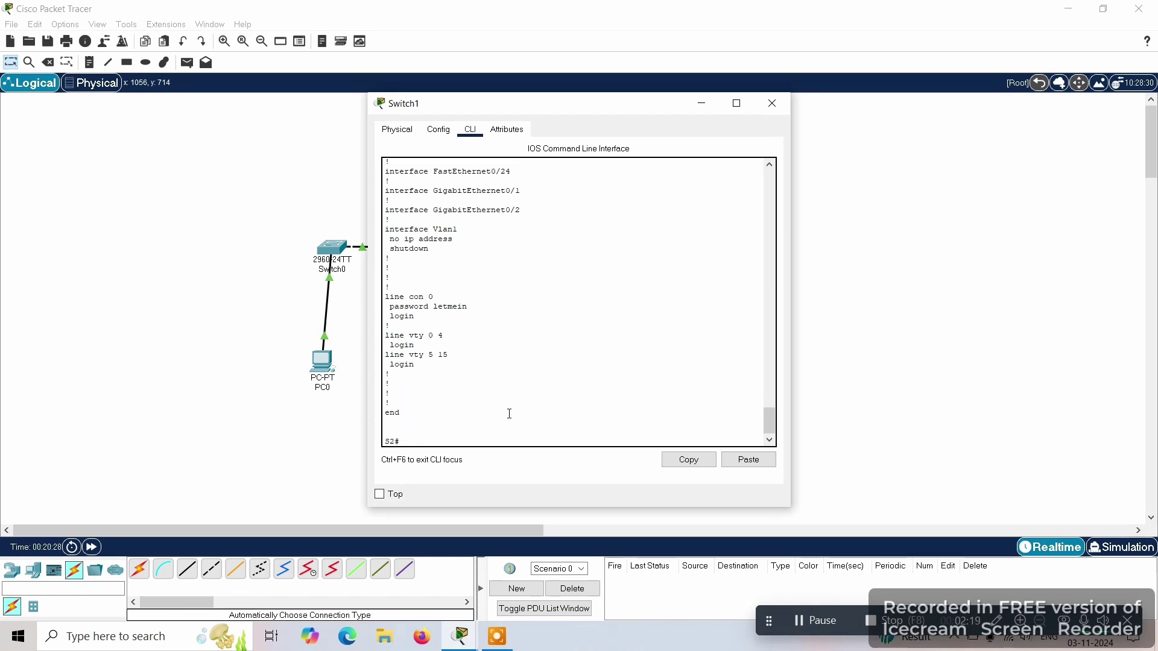
Step: In global configuration mode, set an enable secret on S2, then exit to privileged mode
left_click(801, 622)
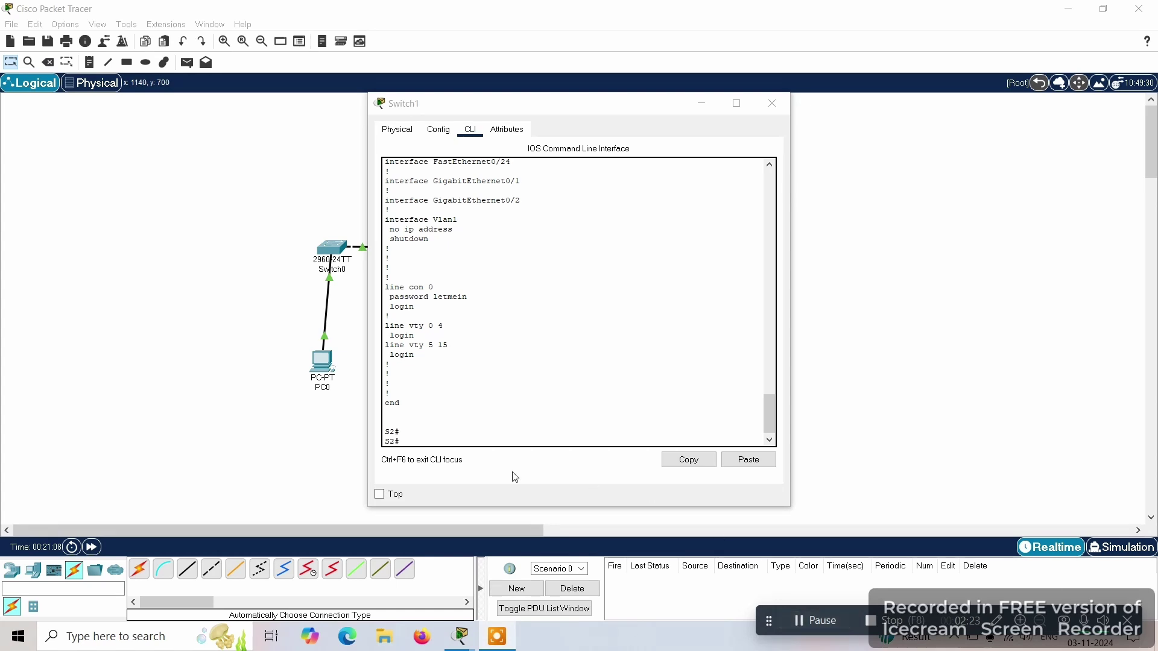
left_click(414, 440)
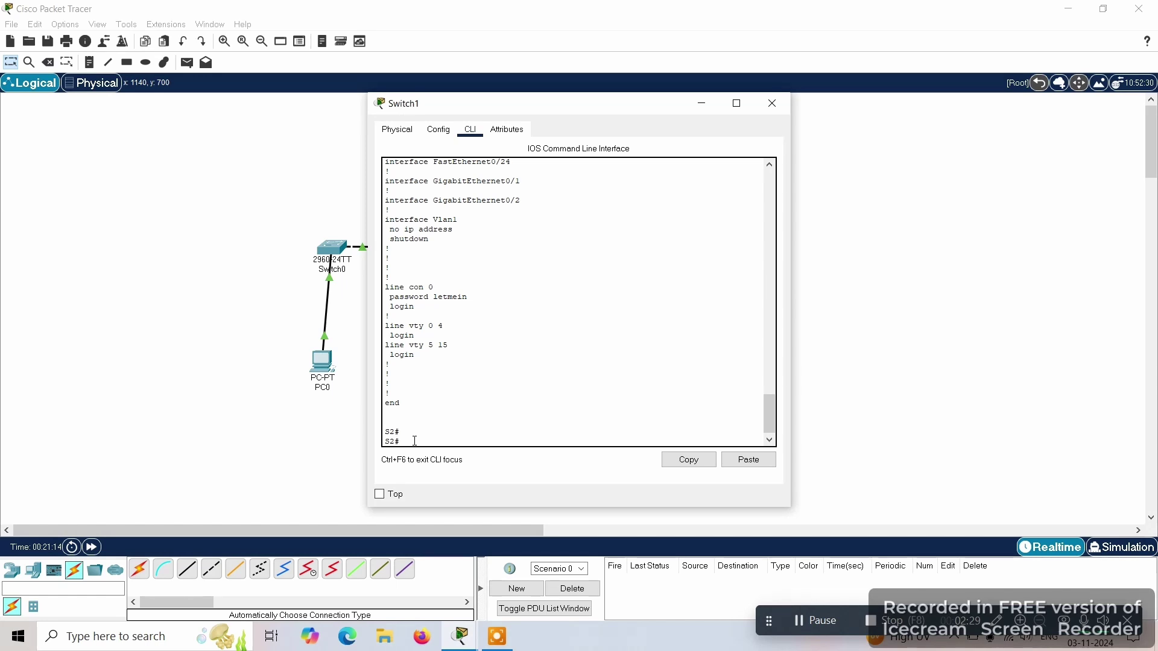
type("config t")
key("Return")
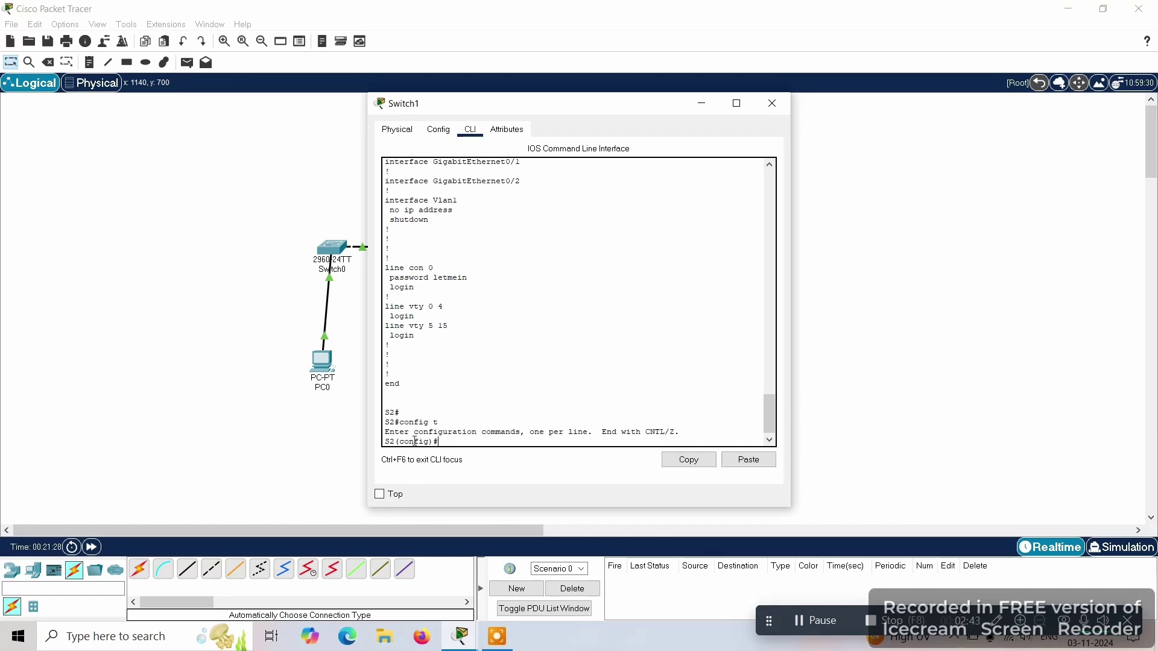
key("Return")
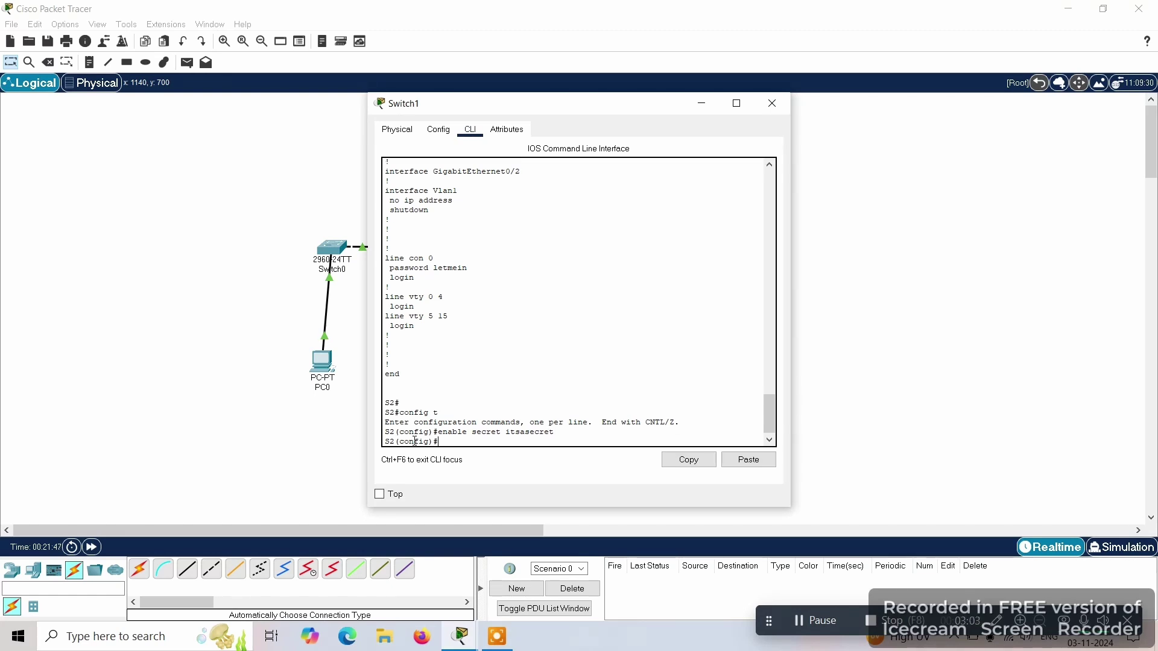
type("exit")
key("Return")
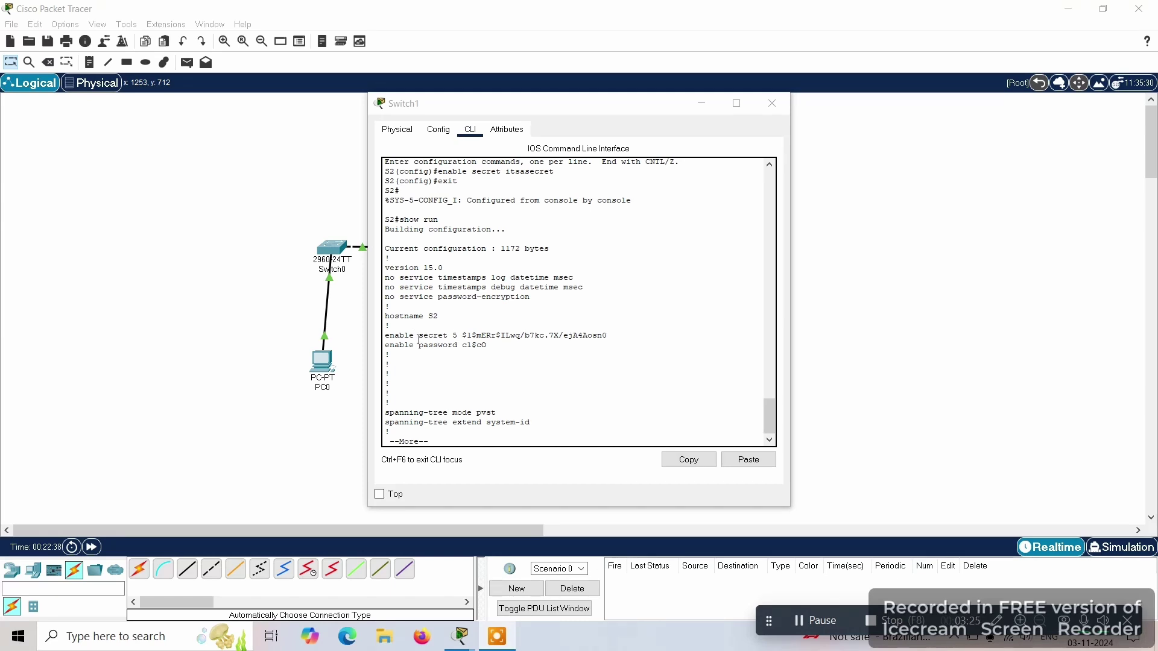
Step: Highlight the enable secret 5 hash line in show run, then page to the end of the listing
left_click_drag(420, 334, 622, 338)
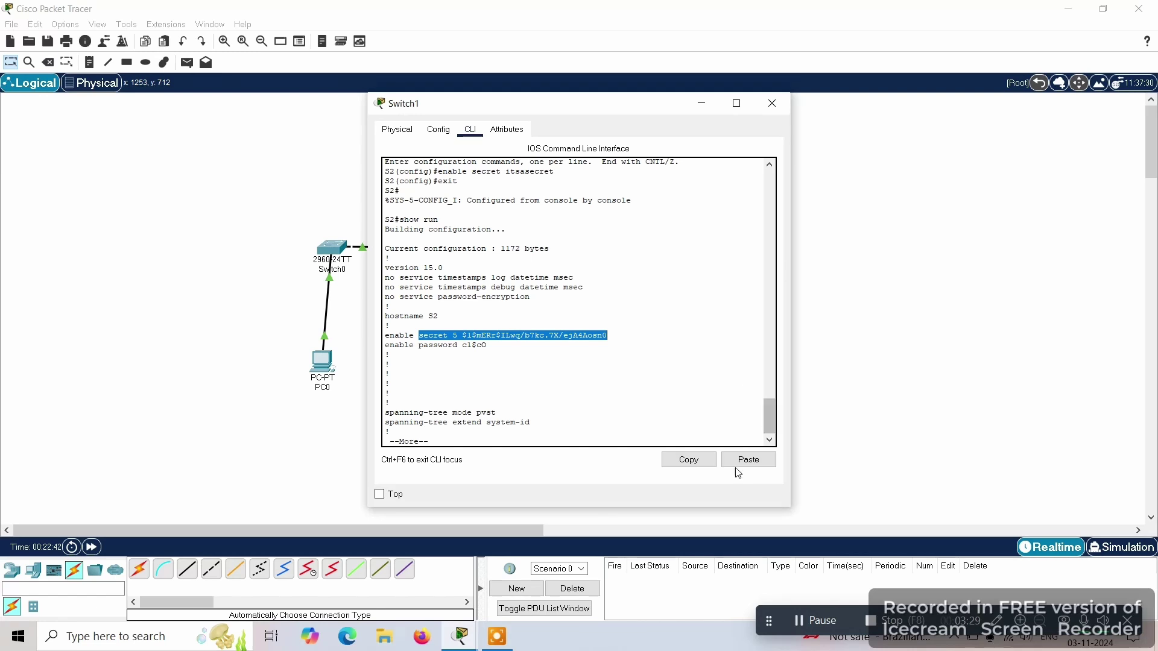
left_click(436, 438)
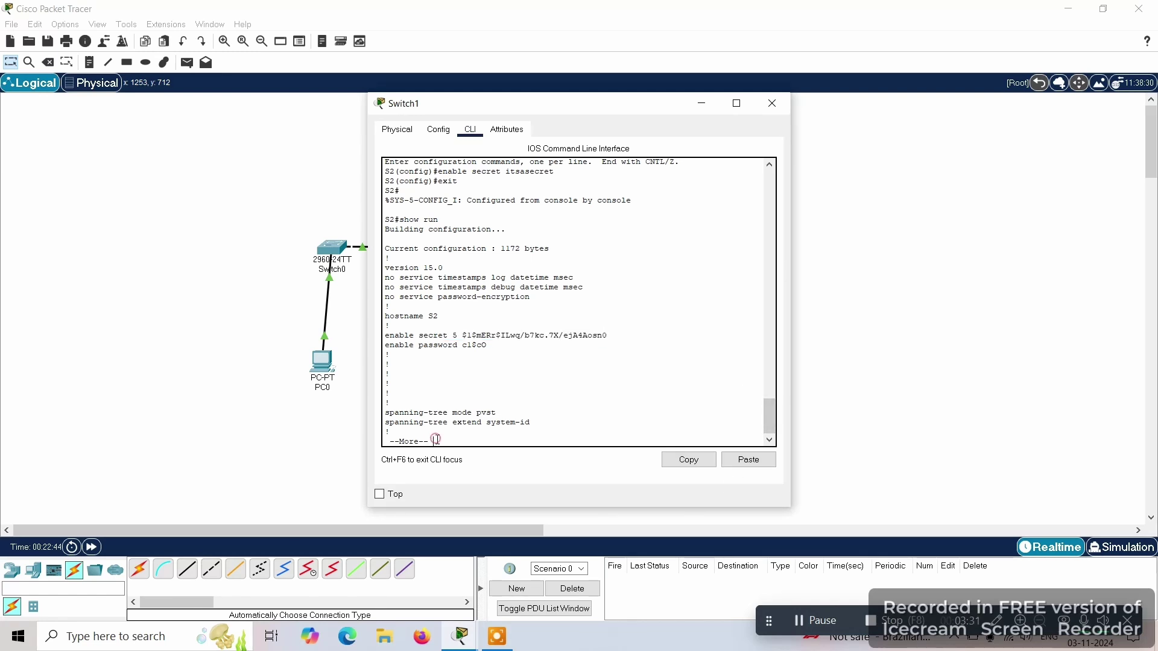
key("Return")
key("Return")
key("Return")
key("Return")
key("Return")
key("Return")
key("Return")
key("Return")
key("Return")
key("Return")
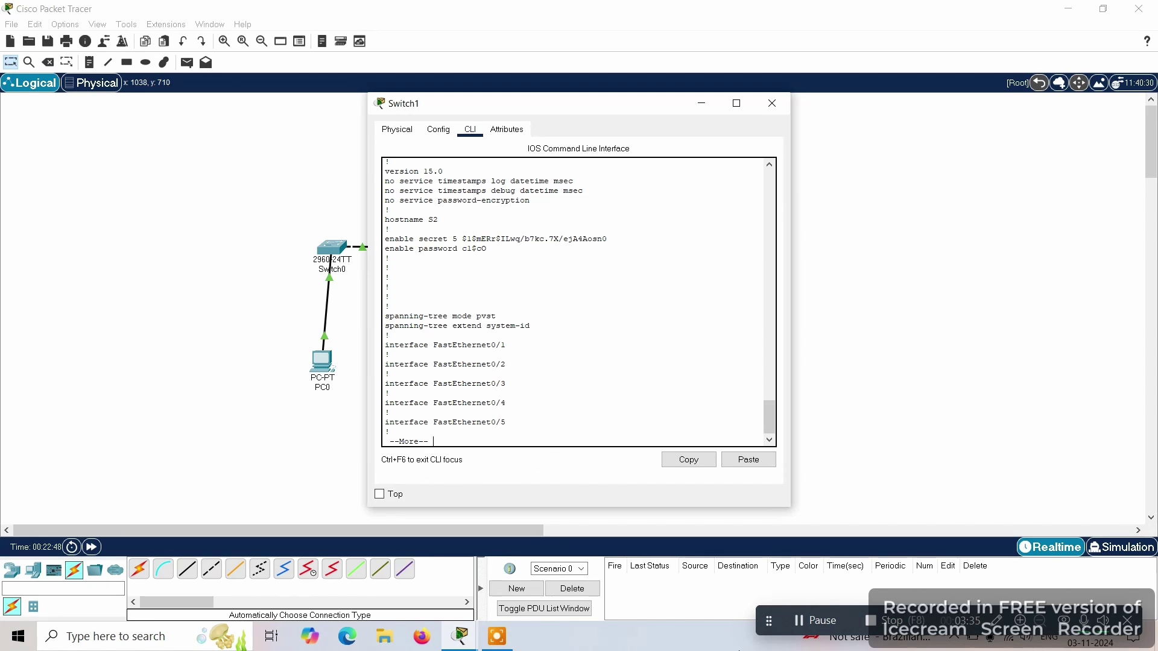
key("space")
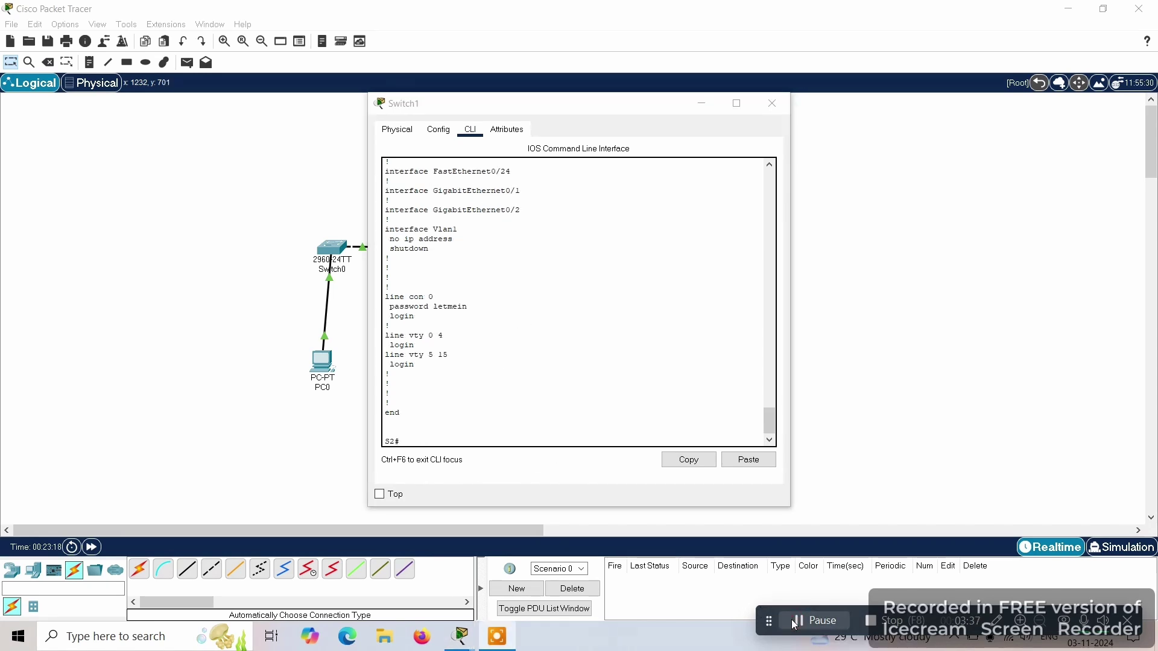
Step: Log out of S2 and start a new console session at the User Access Verification prompt
left_click(423, 439)
type("e")
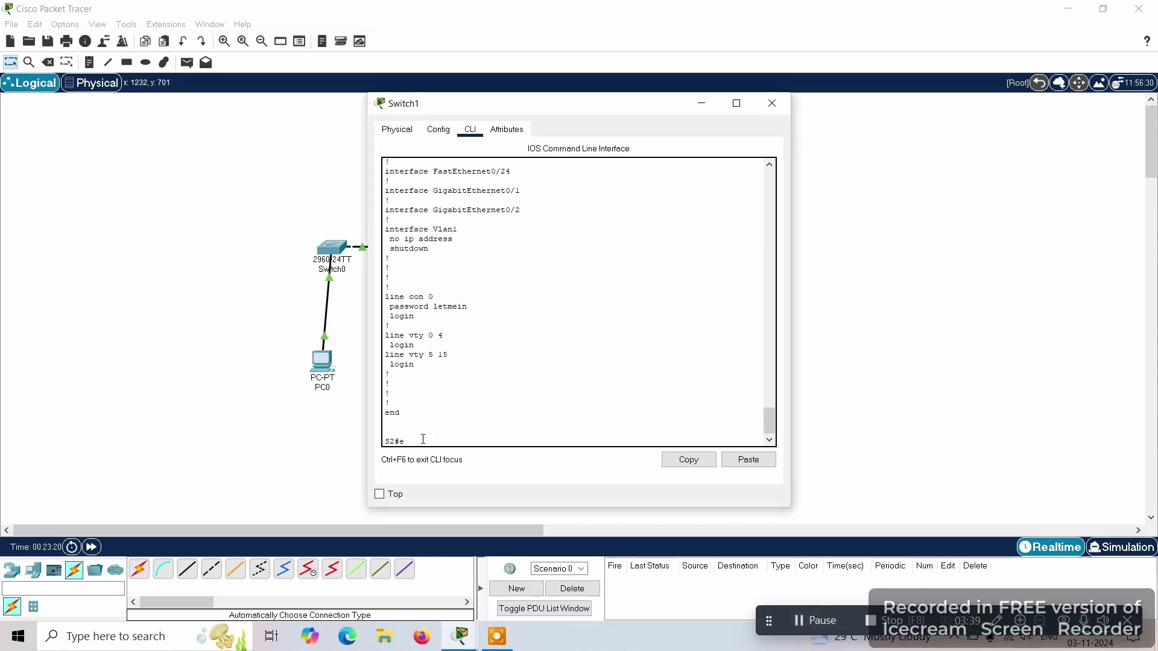
type("nable")
key("Return")
type("e")
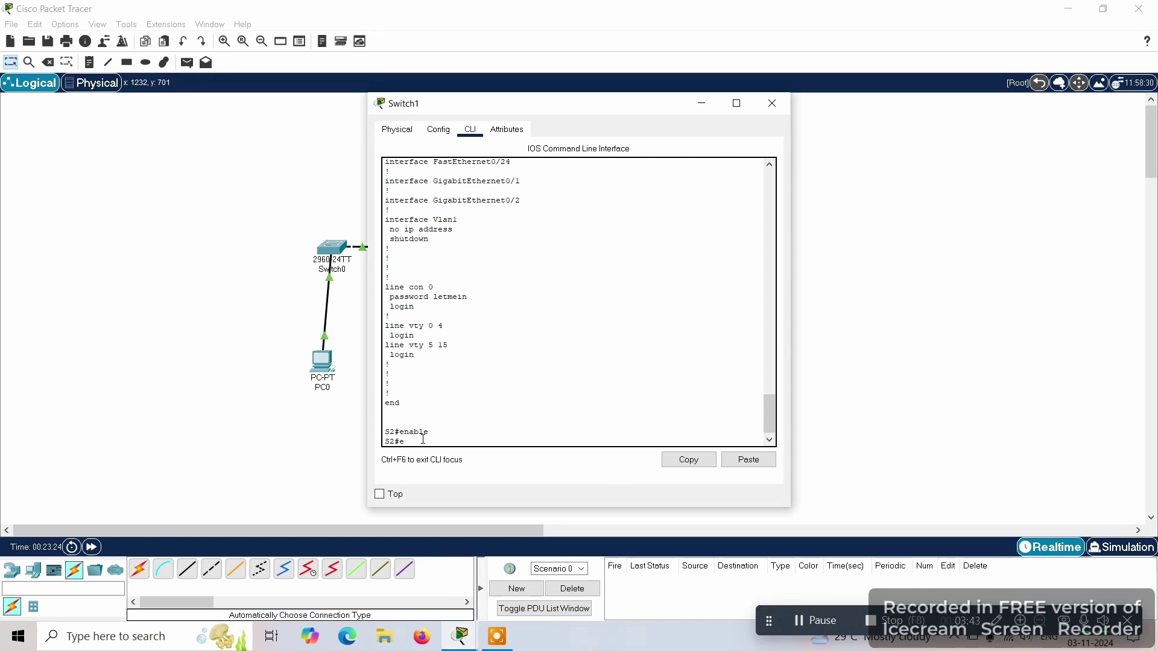
type("xit")
key("Return")
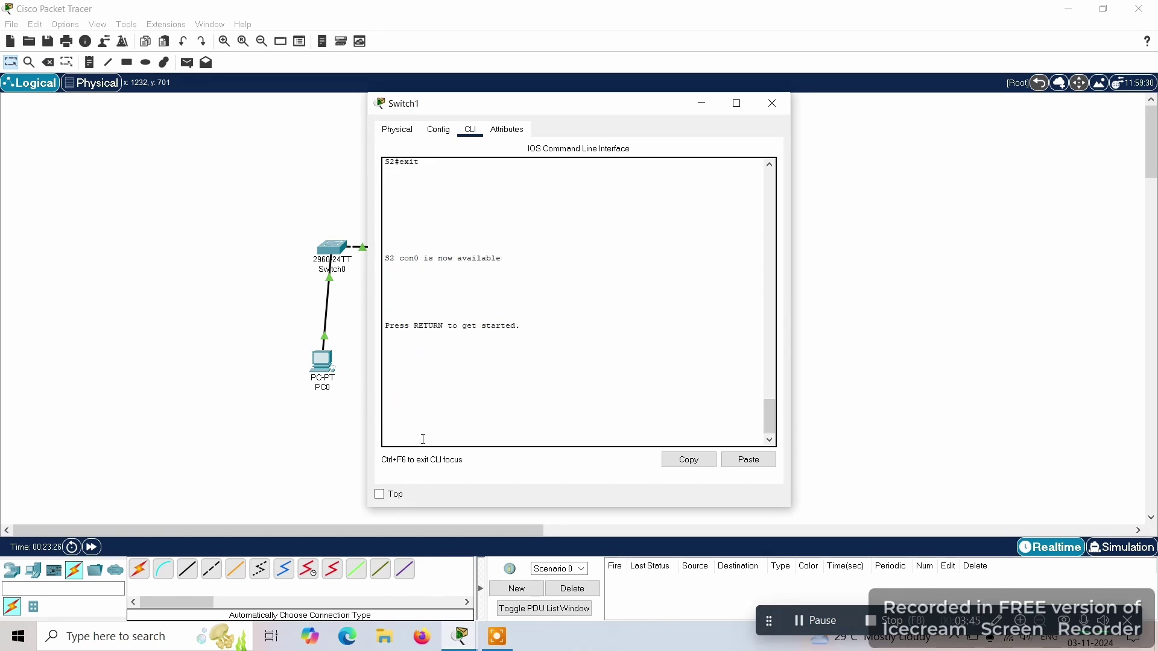
key("Return")
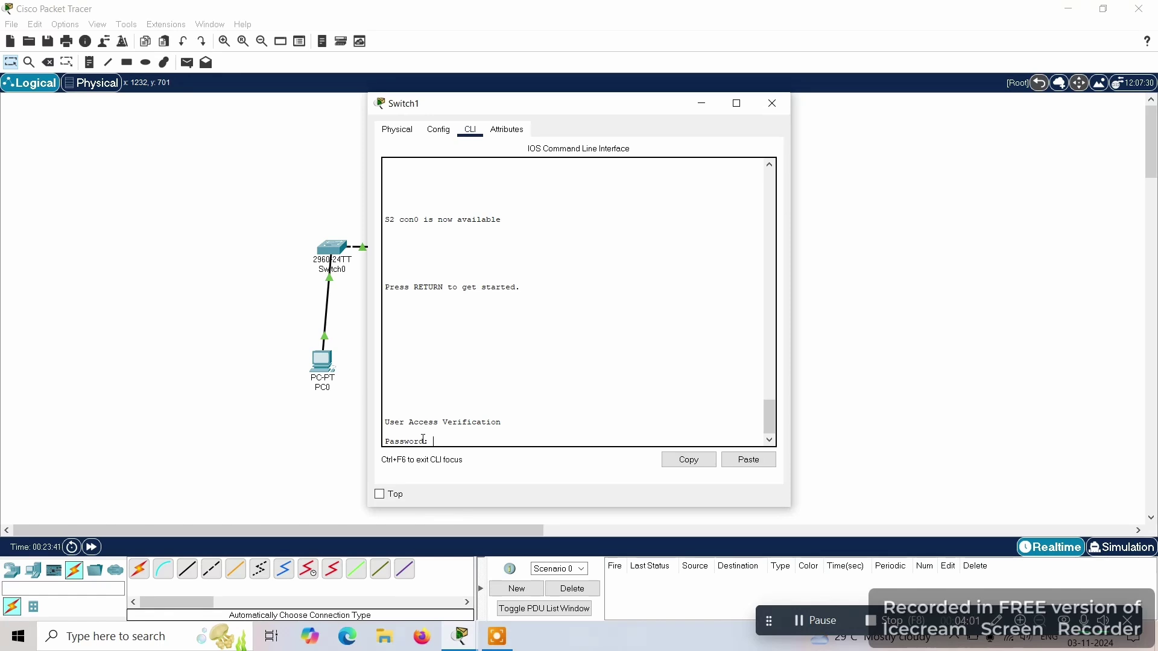
Step: Log in with the console password, then reach S2# with the enable secret on the second try
key("Return")
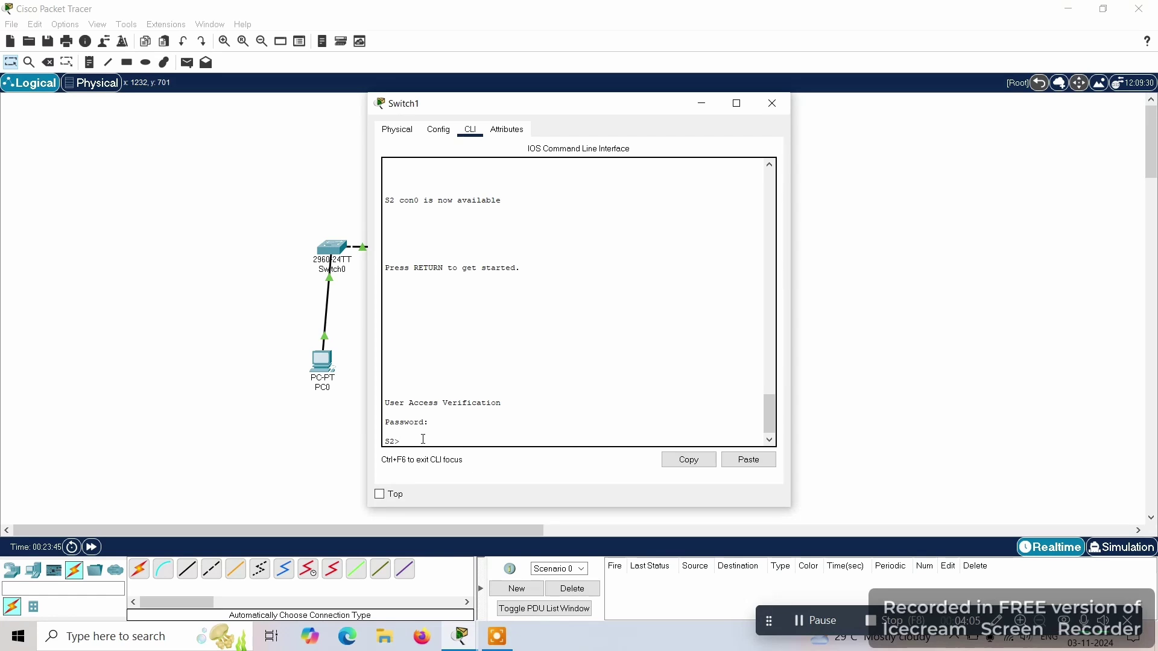
key("Return")
type("enable")
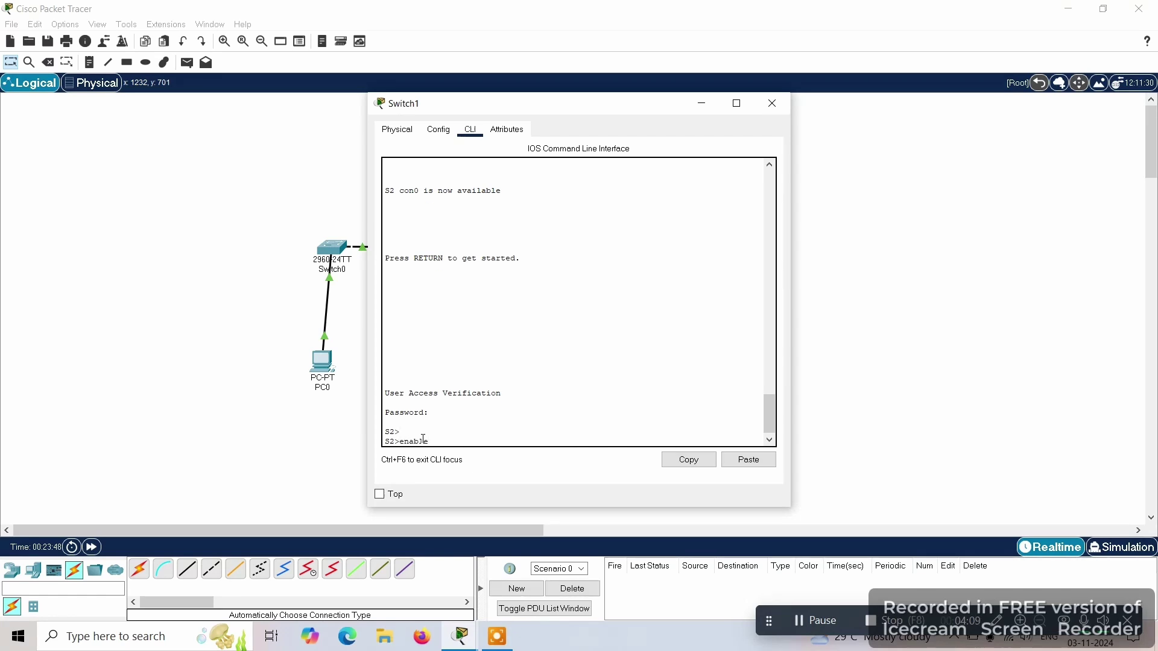
key("Return")
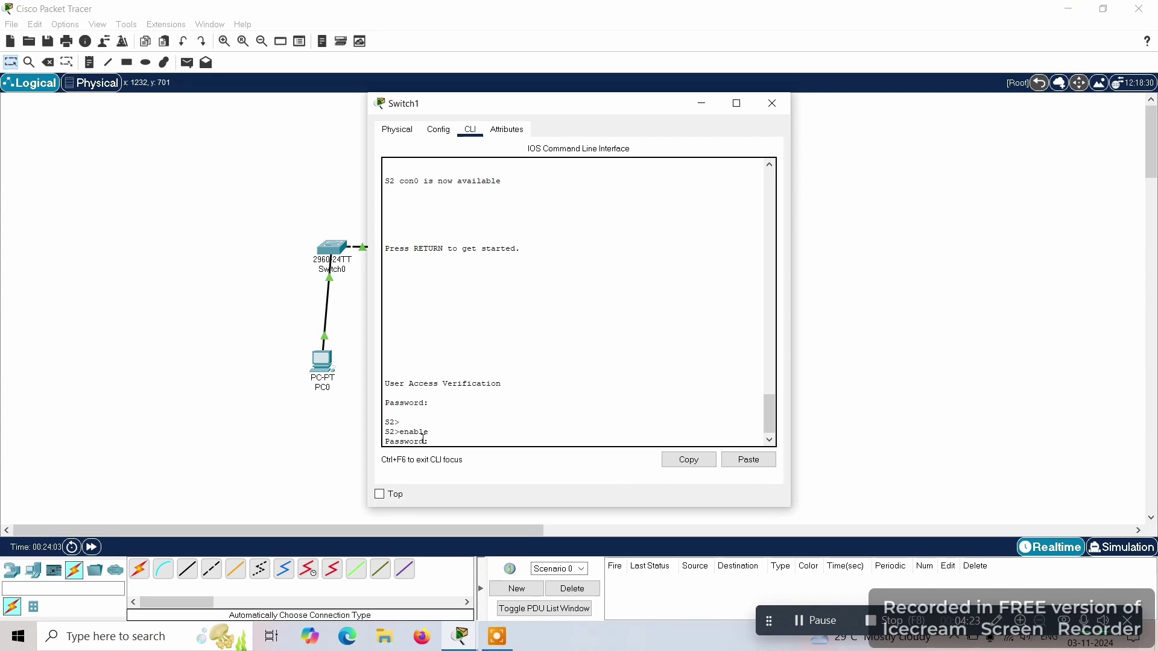
key("Return")
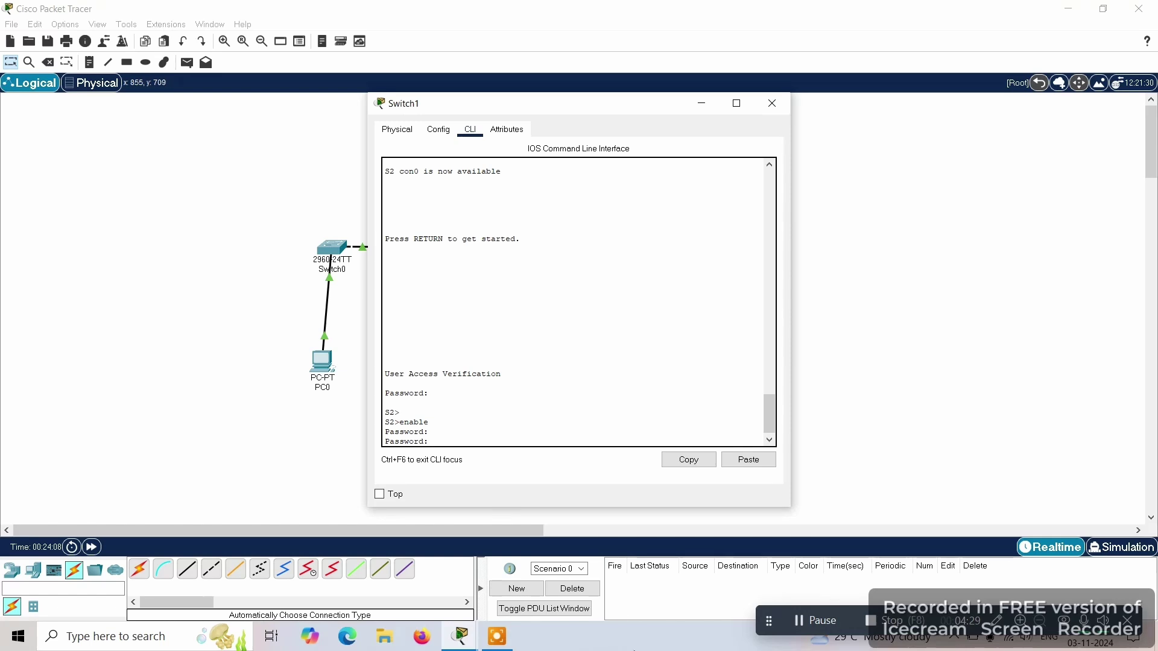
key("Return")
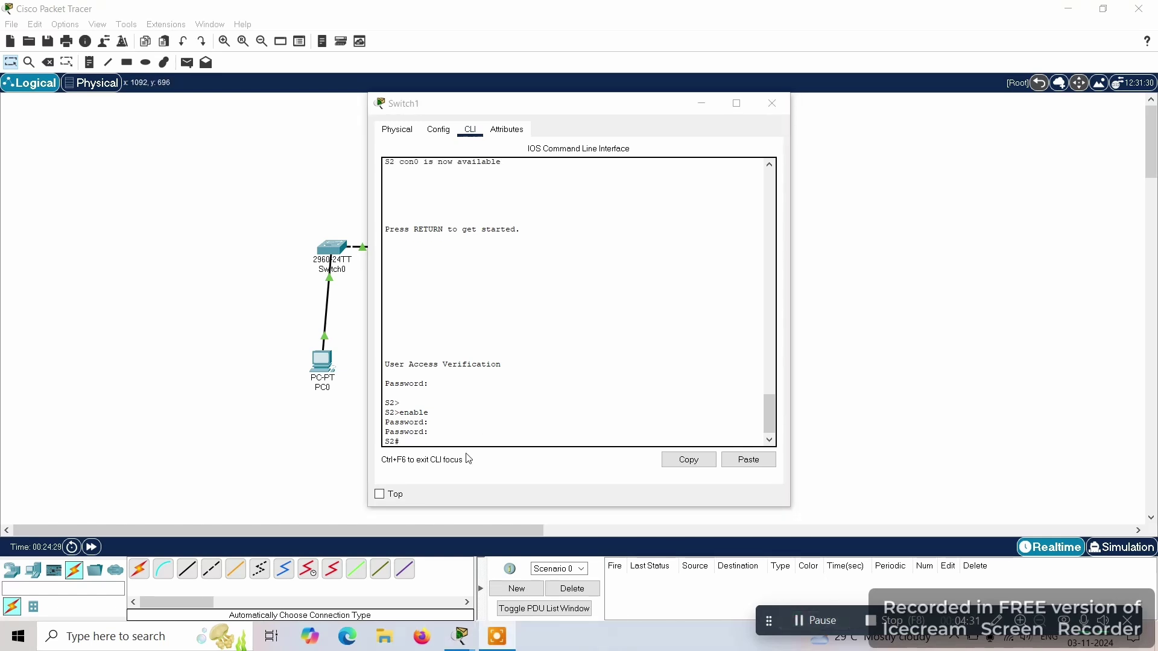
left_click(434, 432)
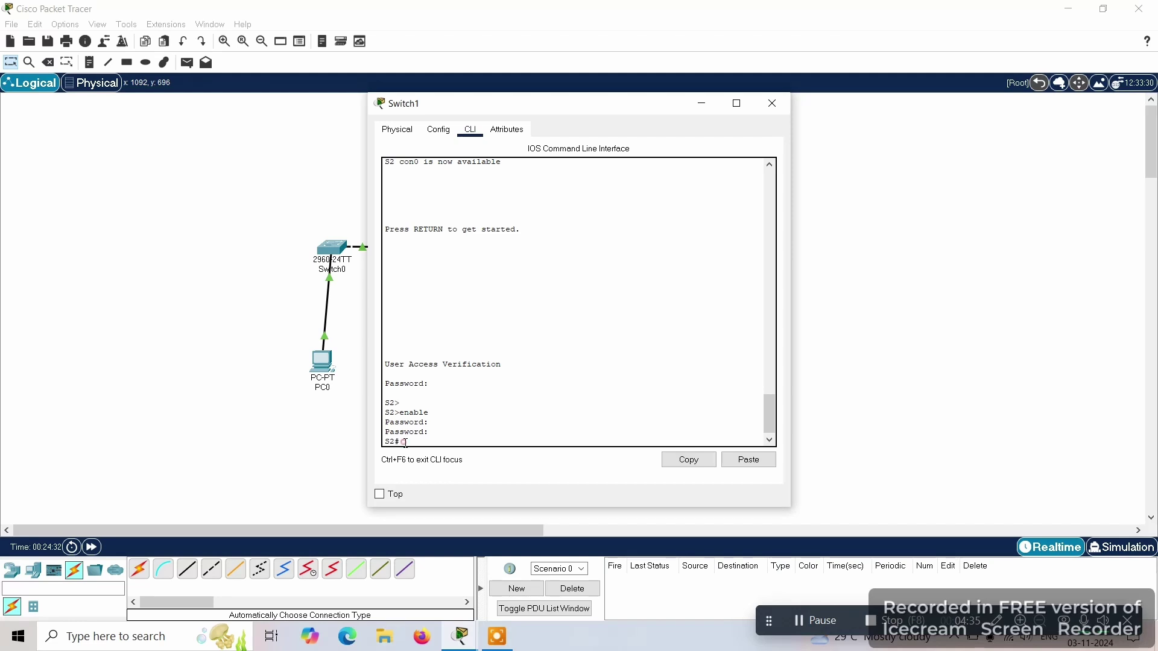
key("Return")
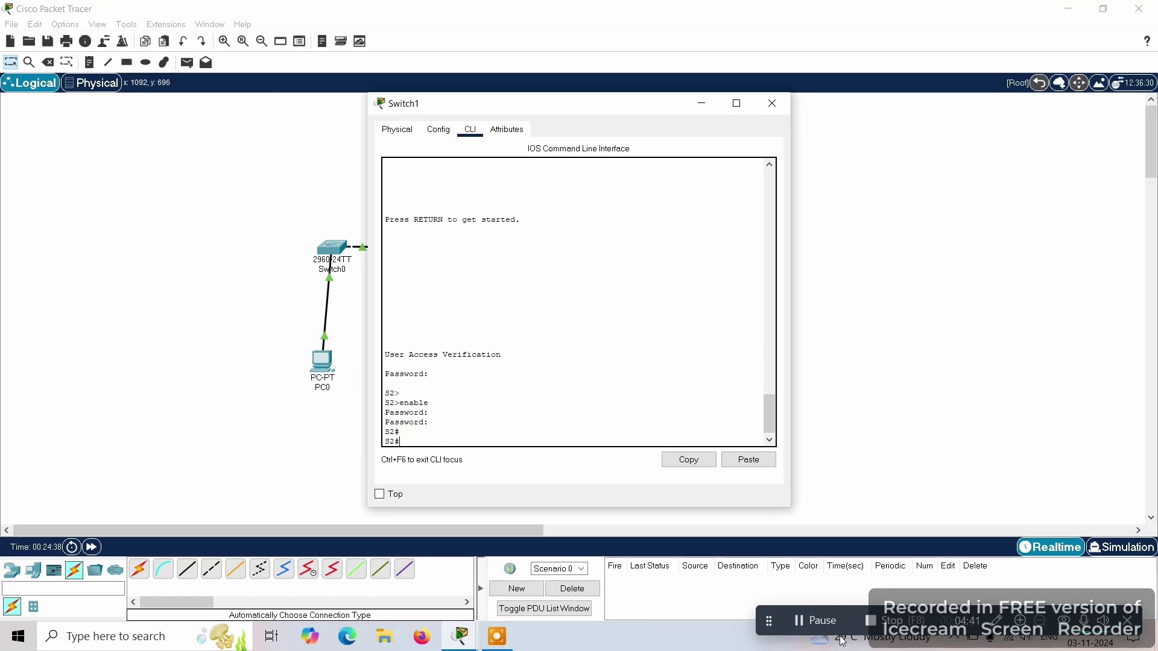
left_click(805, 621)
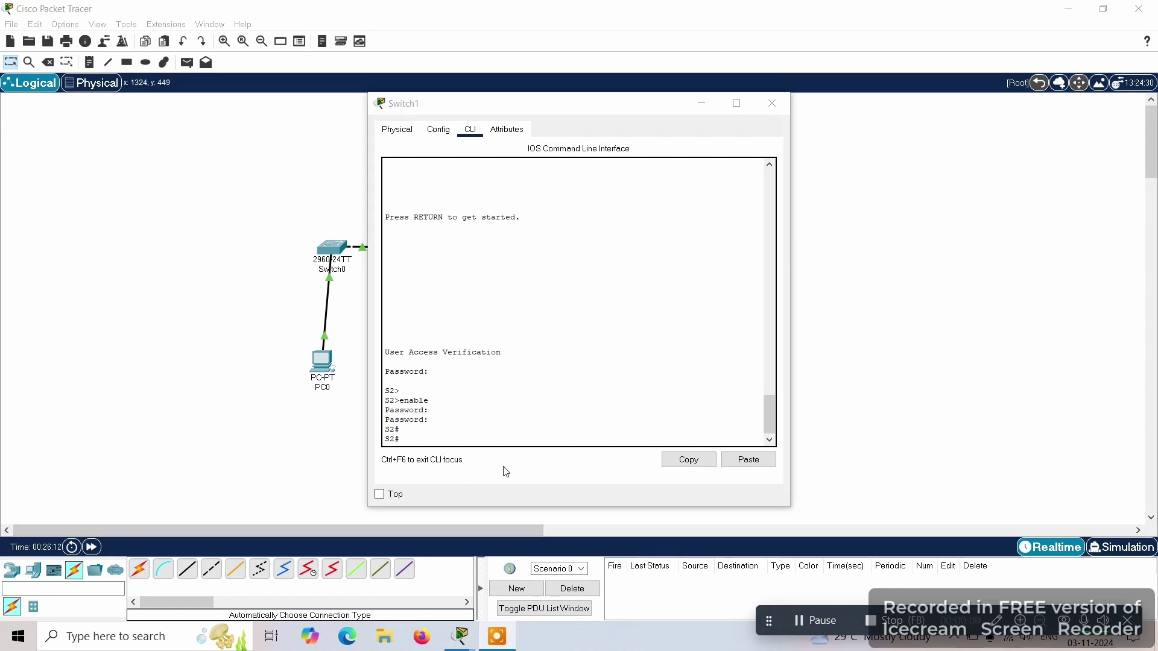
Step: In config t, set banner motd to "This is secure system please take permission to login", then exit
left_click(409, 441)
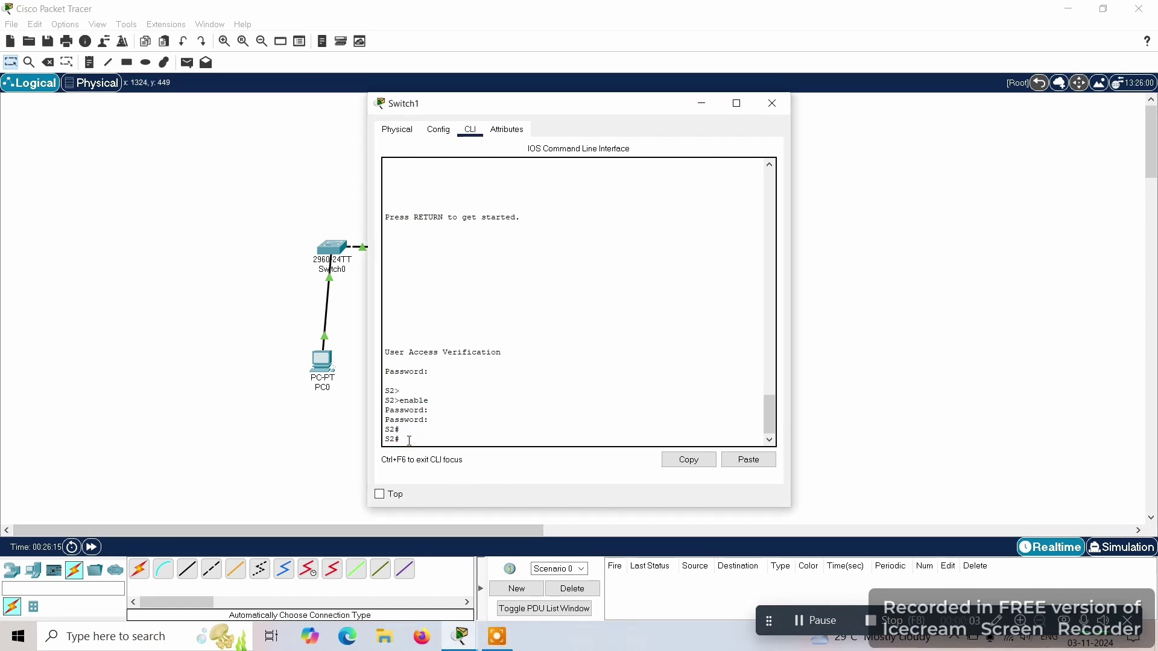
type("con")
key("BackSpace")
type("fig t")
key("Return")
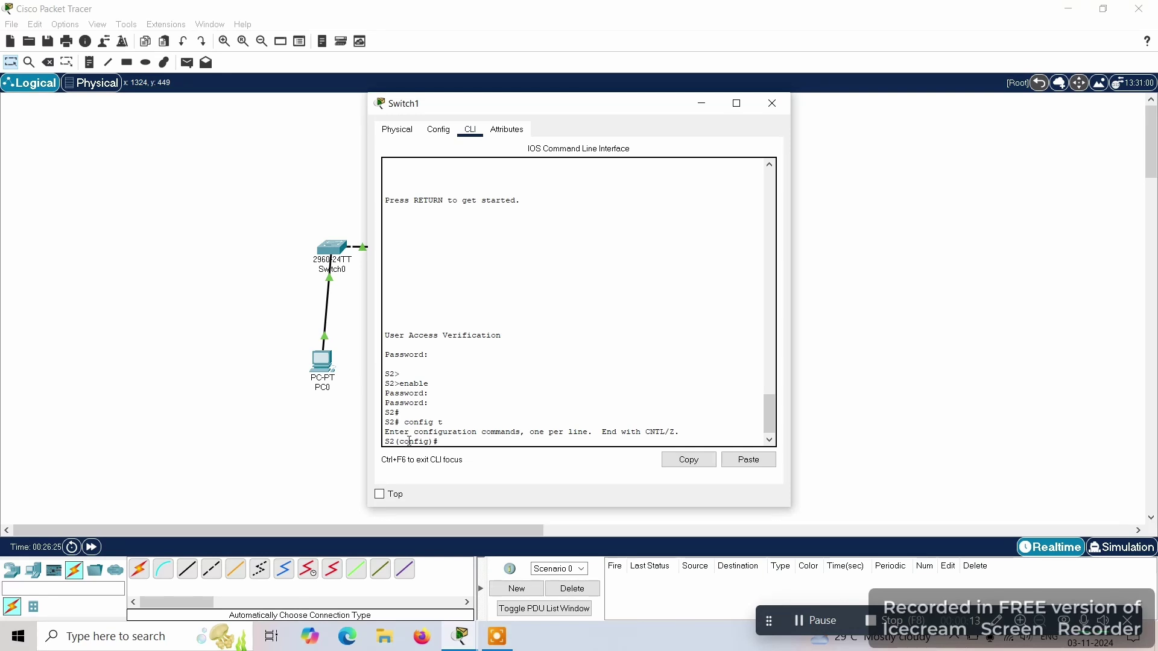
type("banner motd")
type("\"This is secure syste")
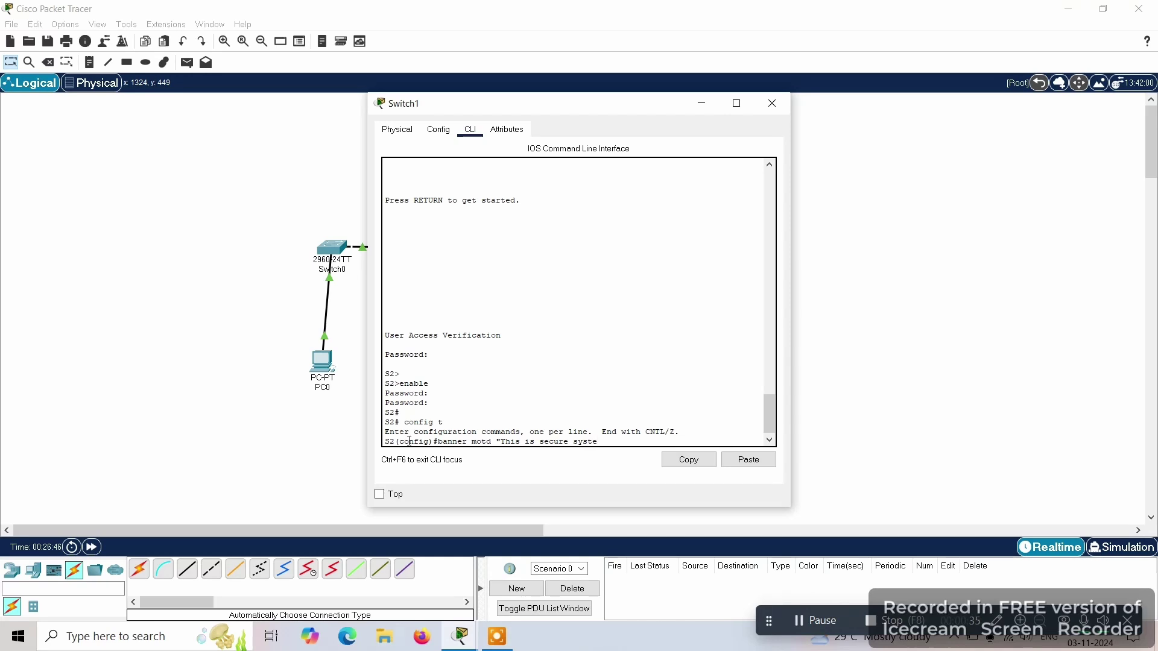
type("m please take permission to log")
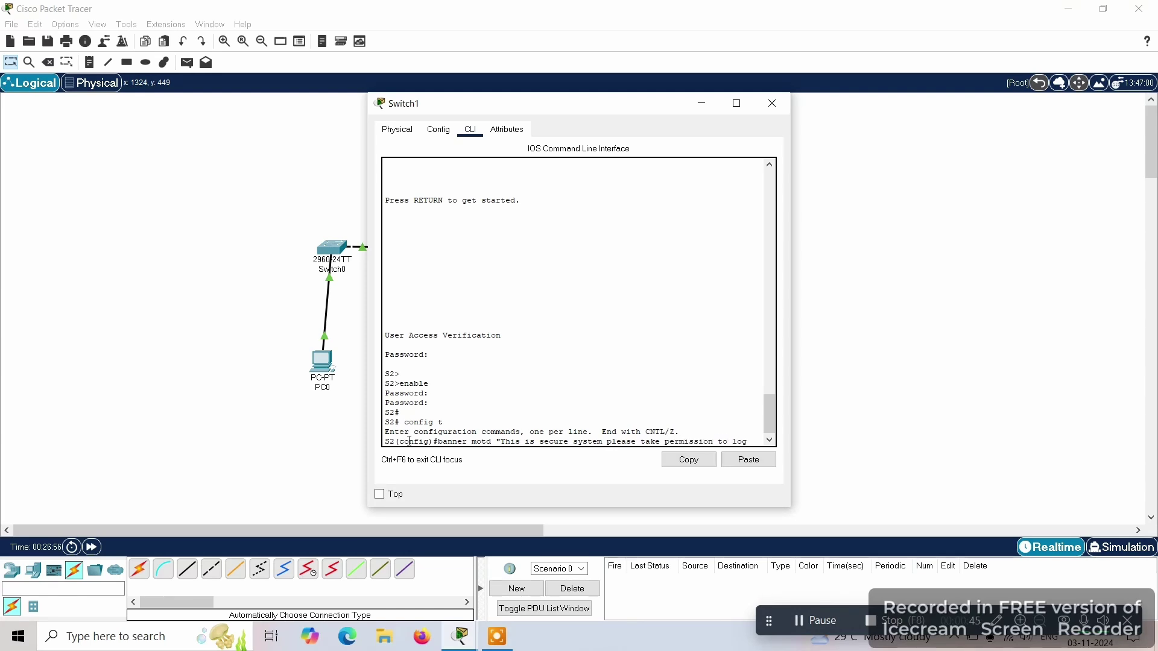
type("in\"")
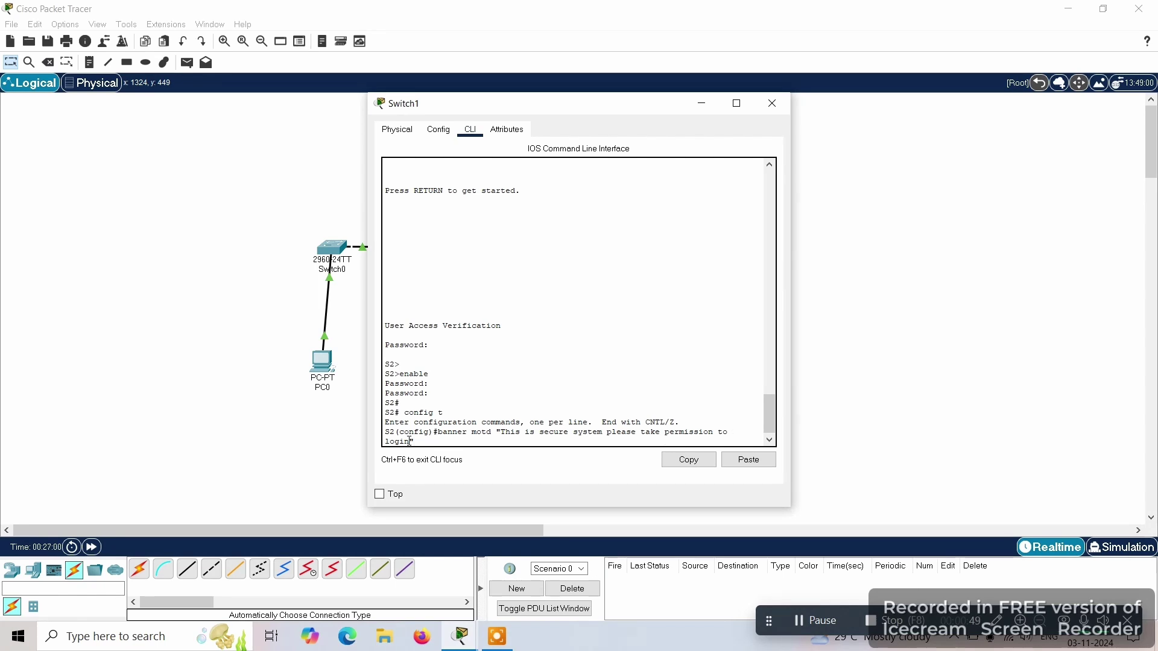
key("Return")
type("e")
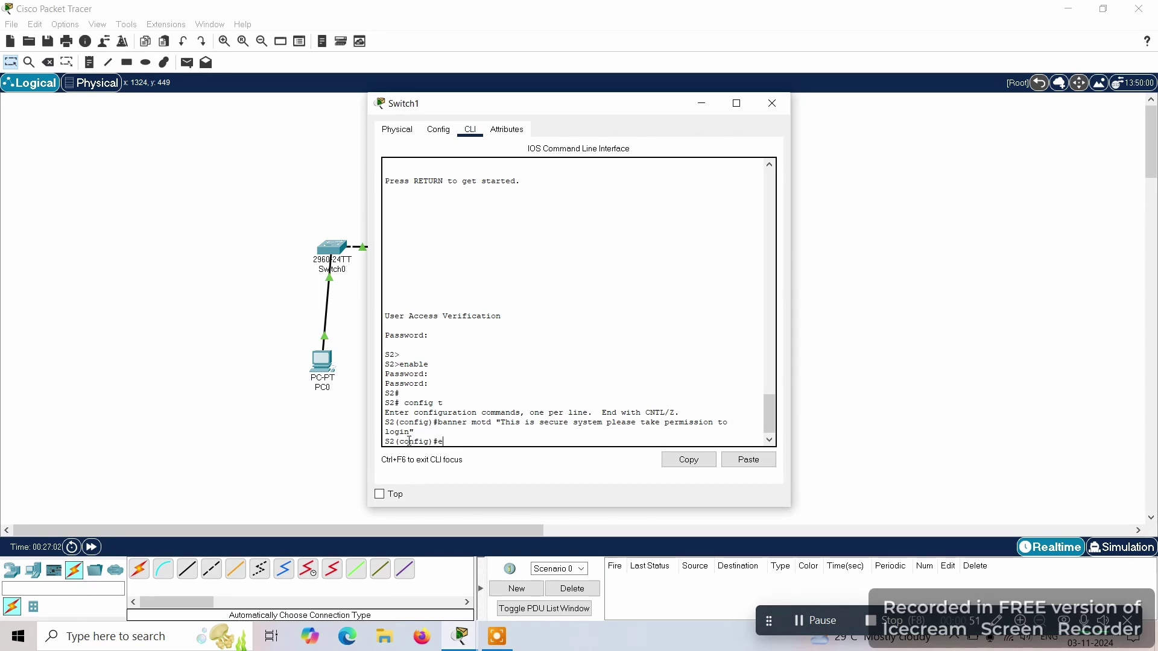
type("xit")
key("Return")
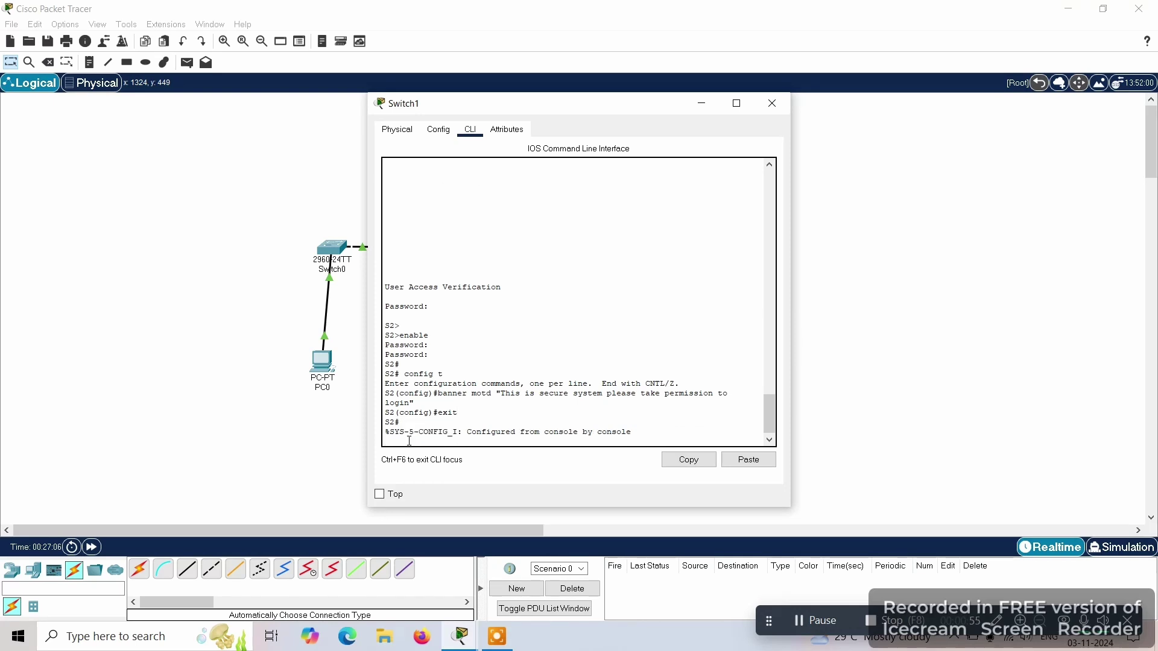
Step: Run show run and page through the banner motd, console password and vty login lines to the end
key("Return")
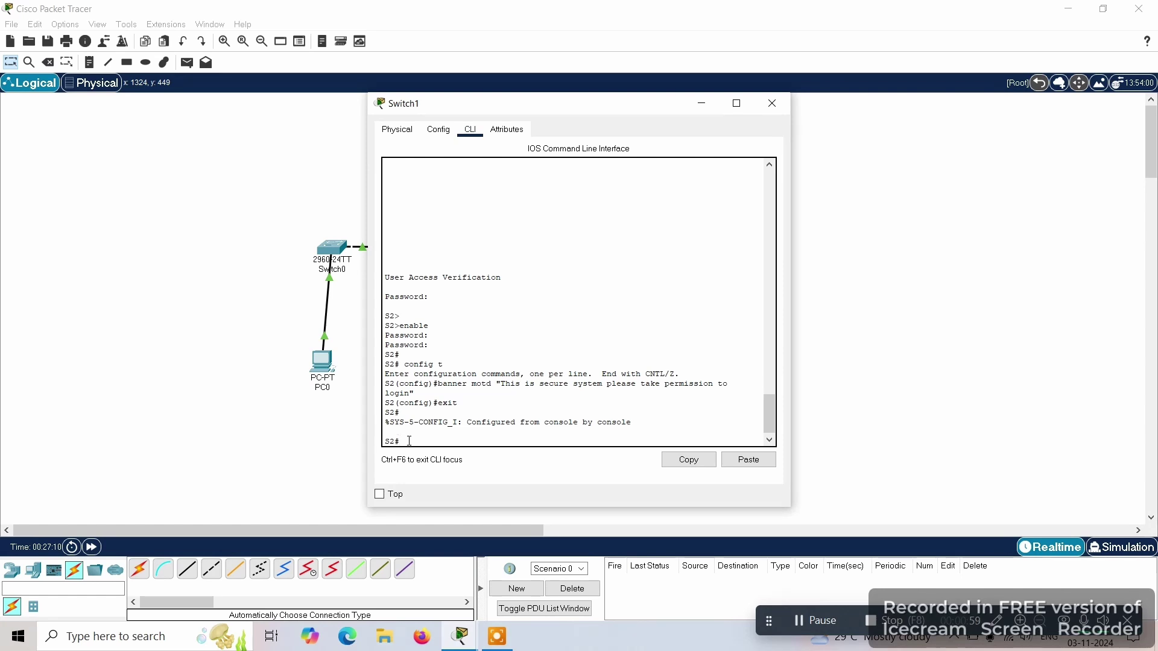
type("show run")
key("Return")
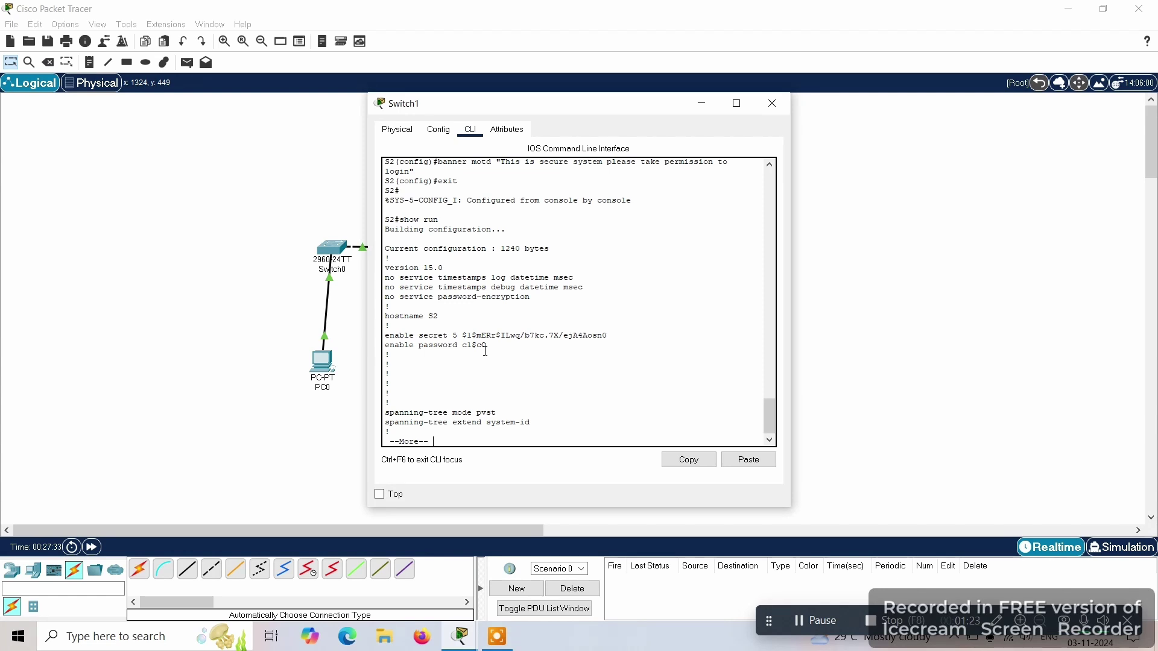
key("Return")
key("Return")
key("Return")
key("Return")
key("Return")
key("Return")
key("Return")
key("Return")
key("Return")
key("Return")
key("Return")
key("Return")
key("Return")
key("Return")
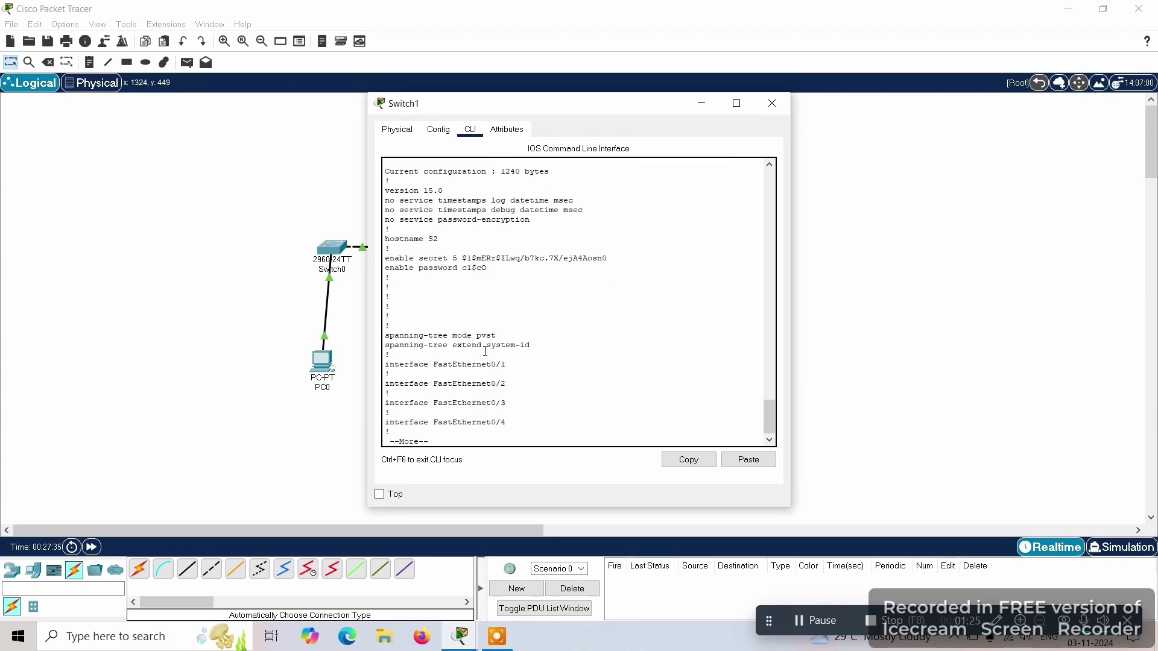
key("Return")
key("Return")
key("Return")
key("Return")
key("Return")
key("Return")
key("Return")
key("Return")
key("Return")
key("Return")
key("Return")
key("Return")
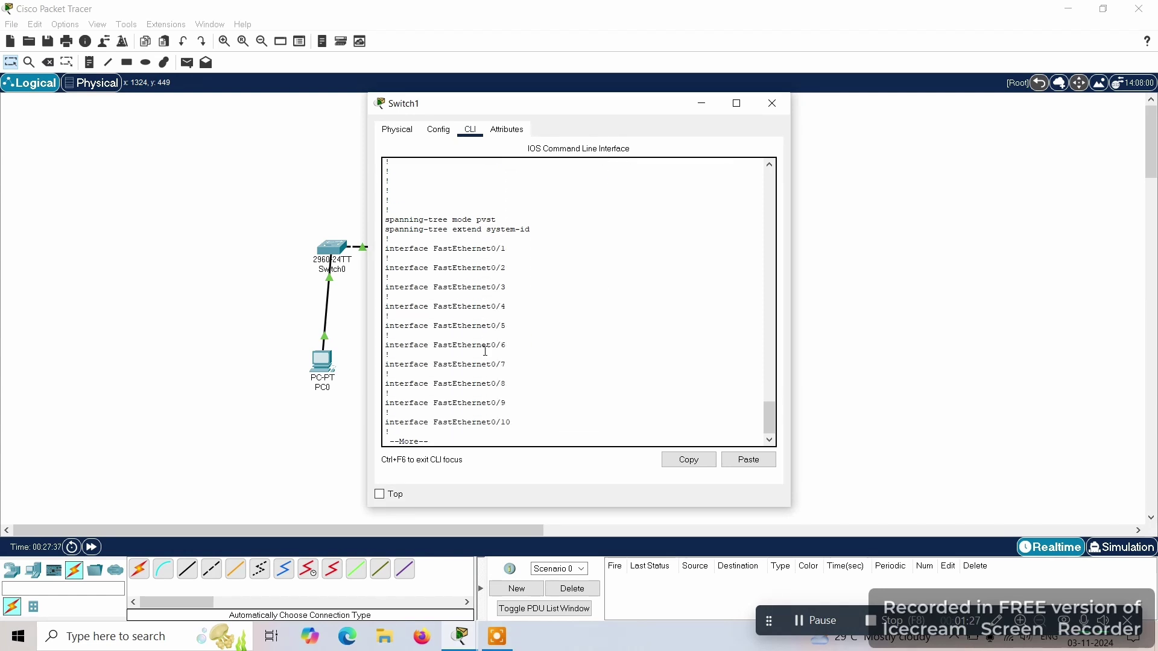
key("Return")
key("Return")
key("Return")
key("Return")
key("Return")
key("Return")
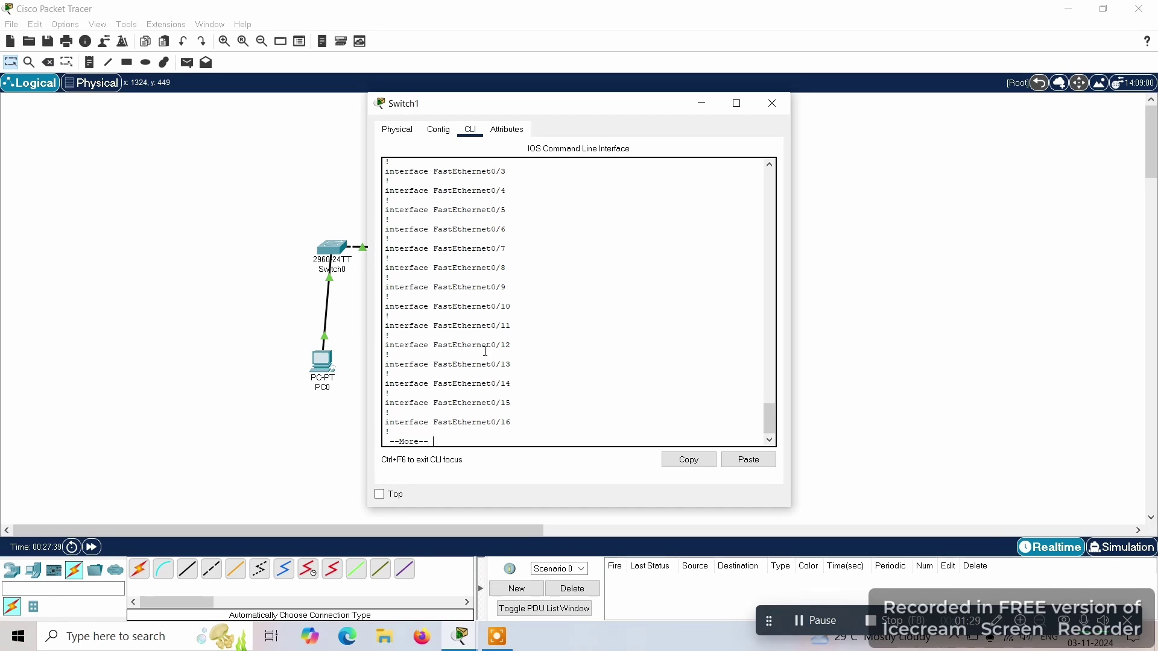
key("Return")
key("Return")
key("Return")
key("Return")
key("Return")
key("Return")
key("Return")
key("Return")
key("Return")
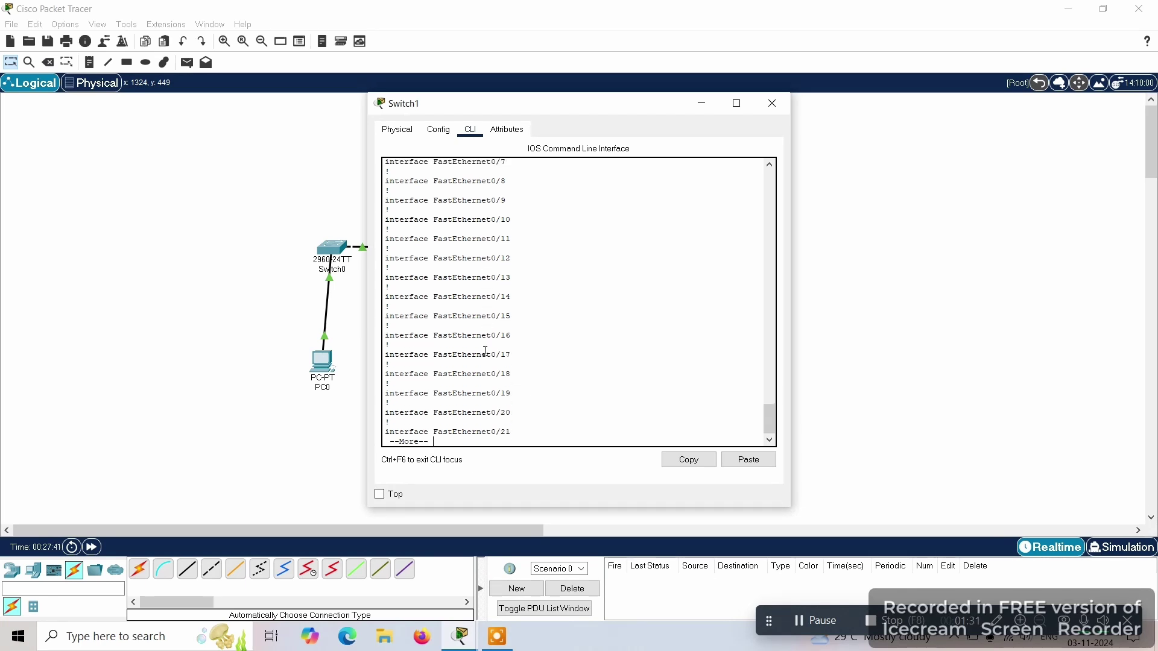
key("Return")
key("Return")
key("Return")
key("Return")
key("Return")
key("Return")
key("Return")
key("Return")
key("Return")
key("Return")
key("Return")
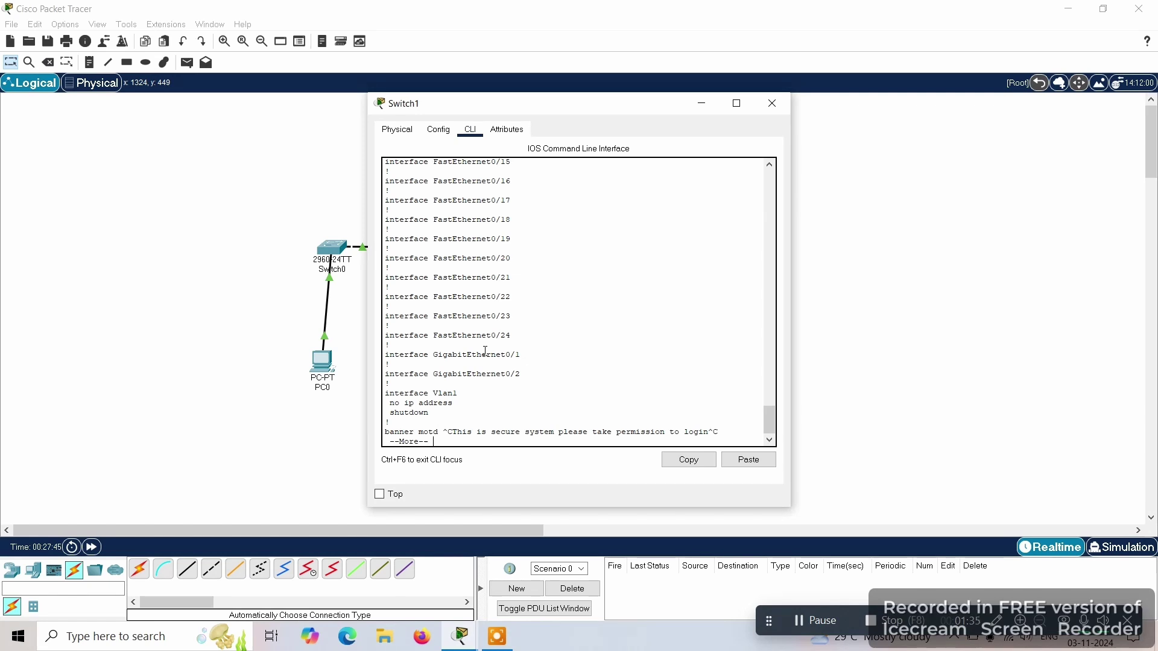
key("Return")
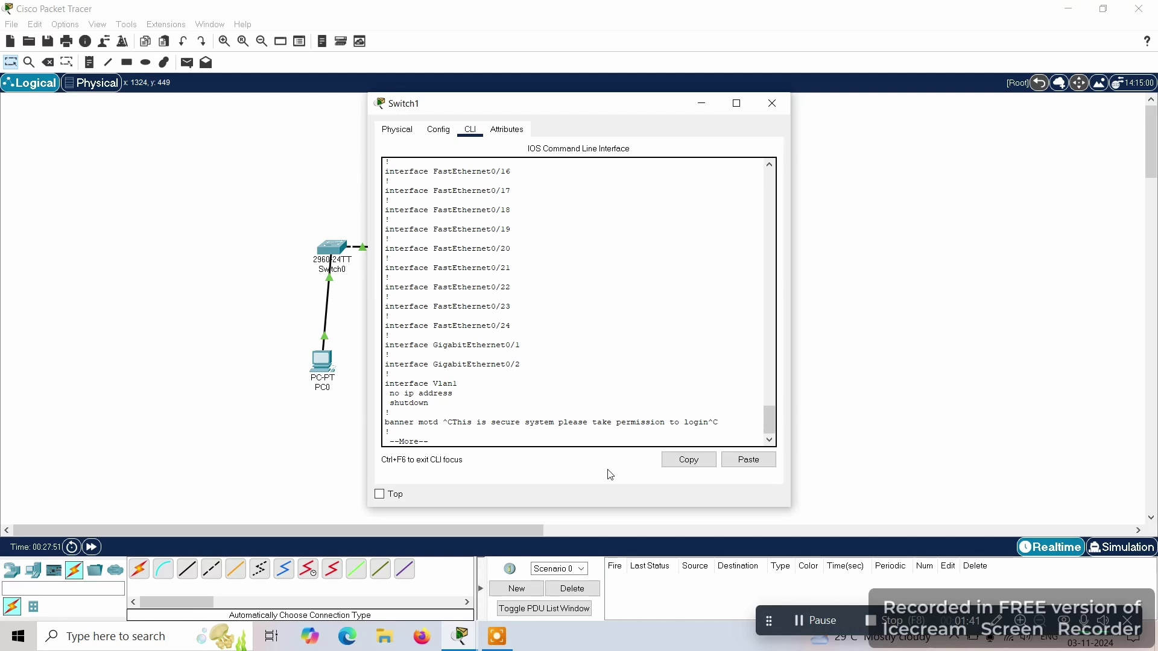
key("Return")
key("Return")
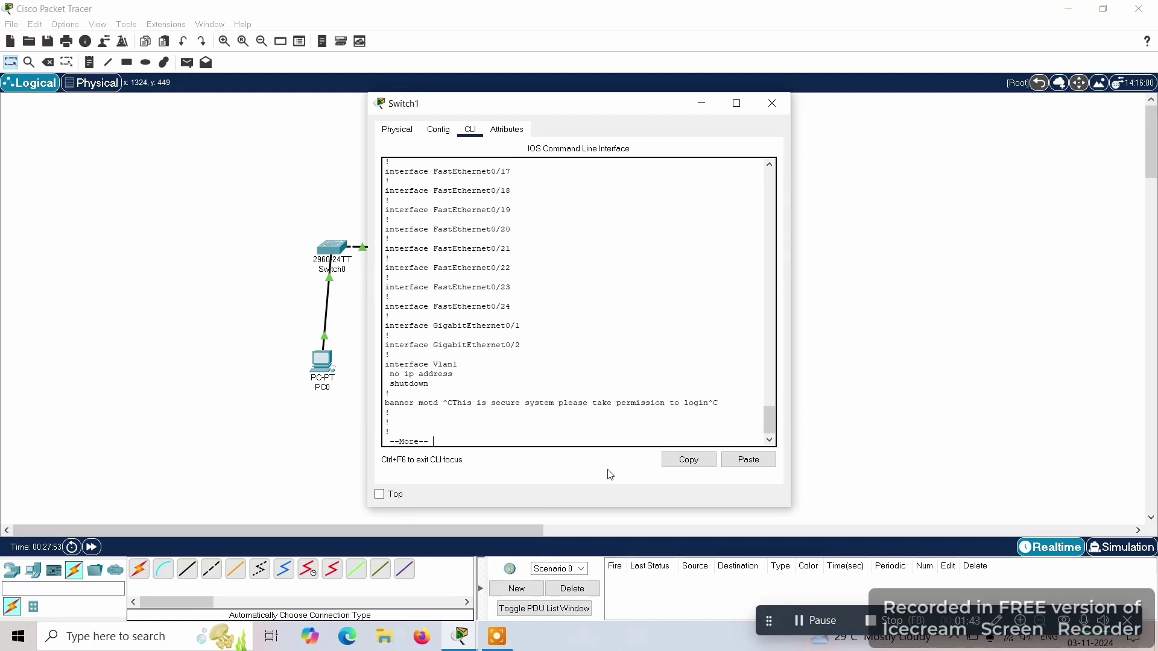
key("Return")
key("Return")
key("Return")
key("Return")
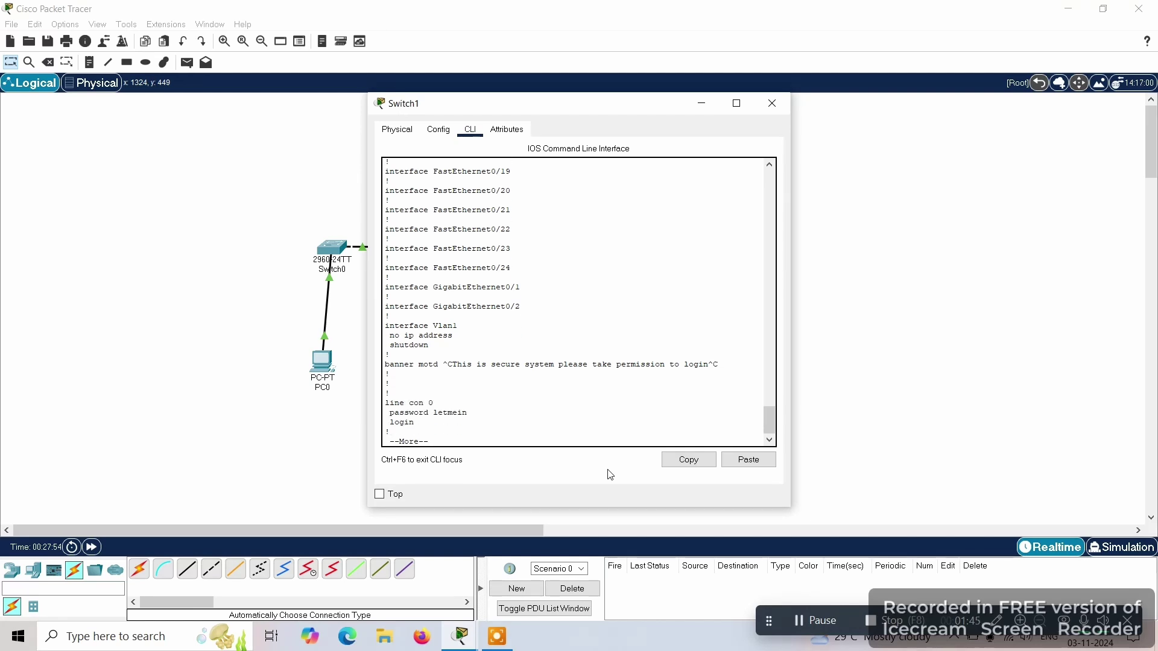
key("Return")
key("Return")
key("Return")
key("Return")
key("Return")
key("Return")
key("Return")
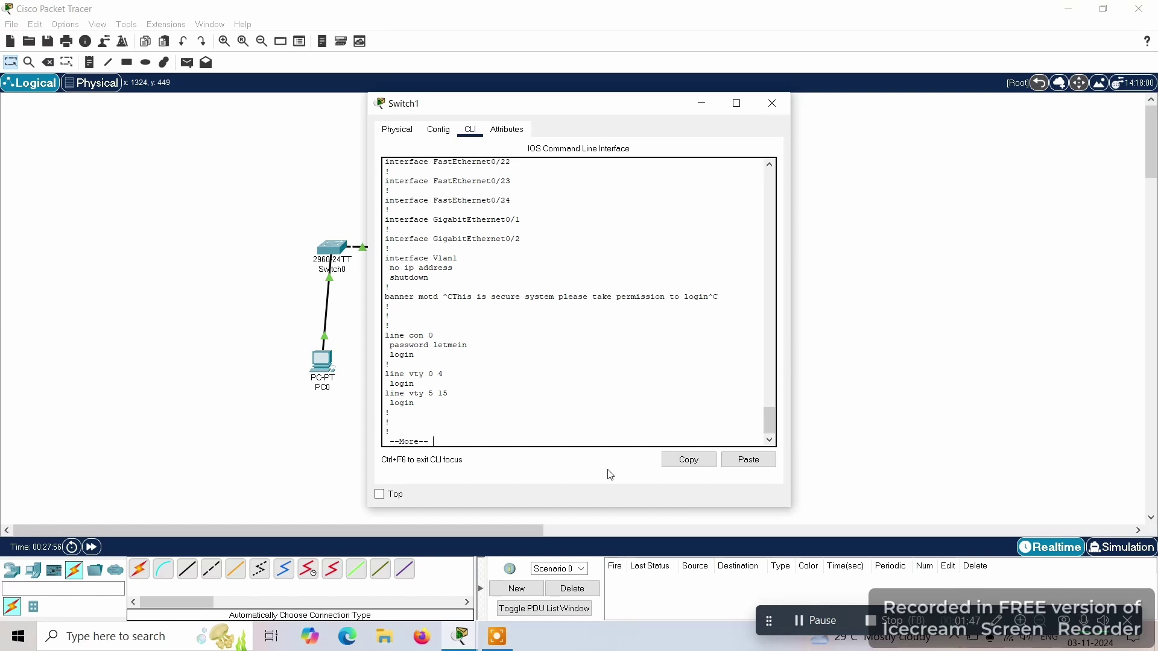
key("Return")
key("Return")
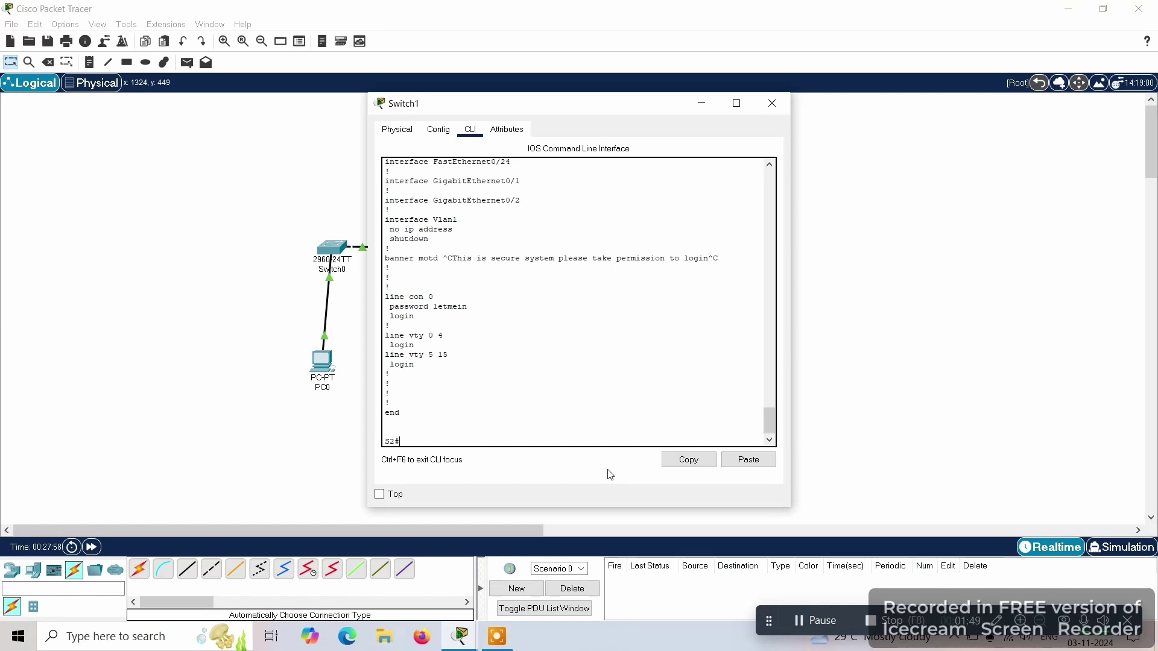
Step: Log back into S2's console with the console password, confirming the MOTD banner greets the login
left_click(795, 618)
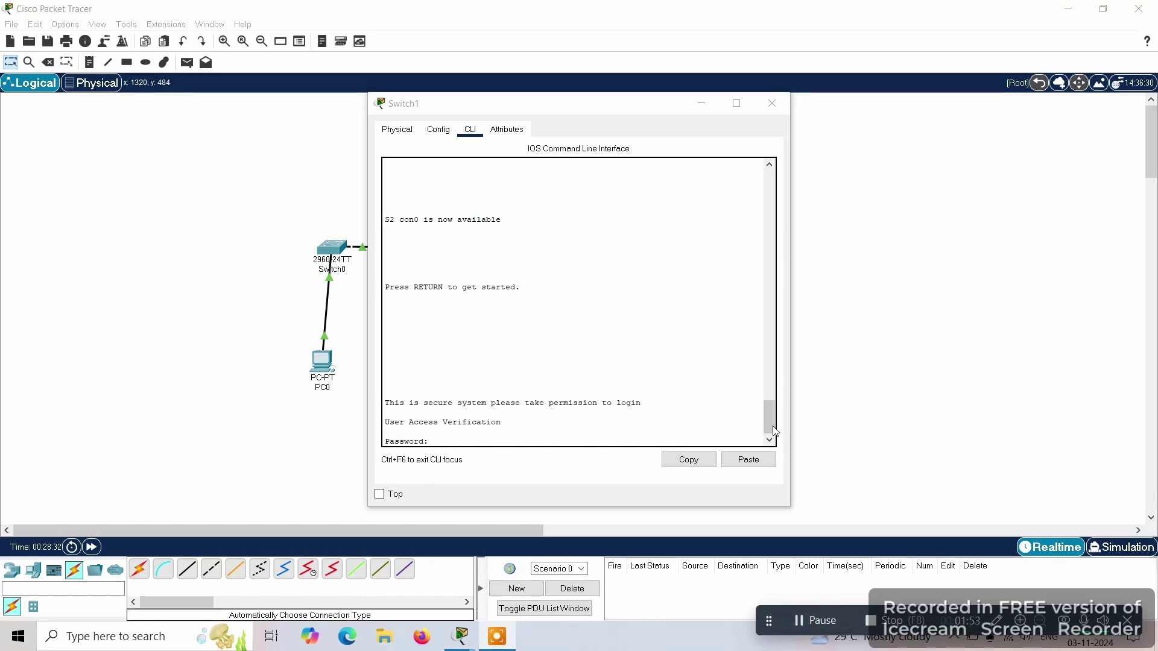
left_click_drag(770, 421, 767, 396)
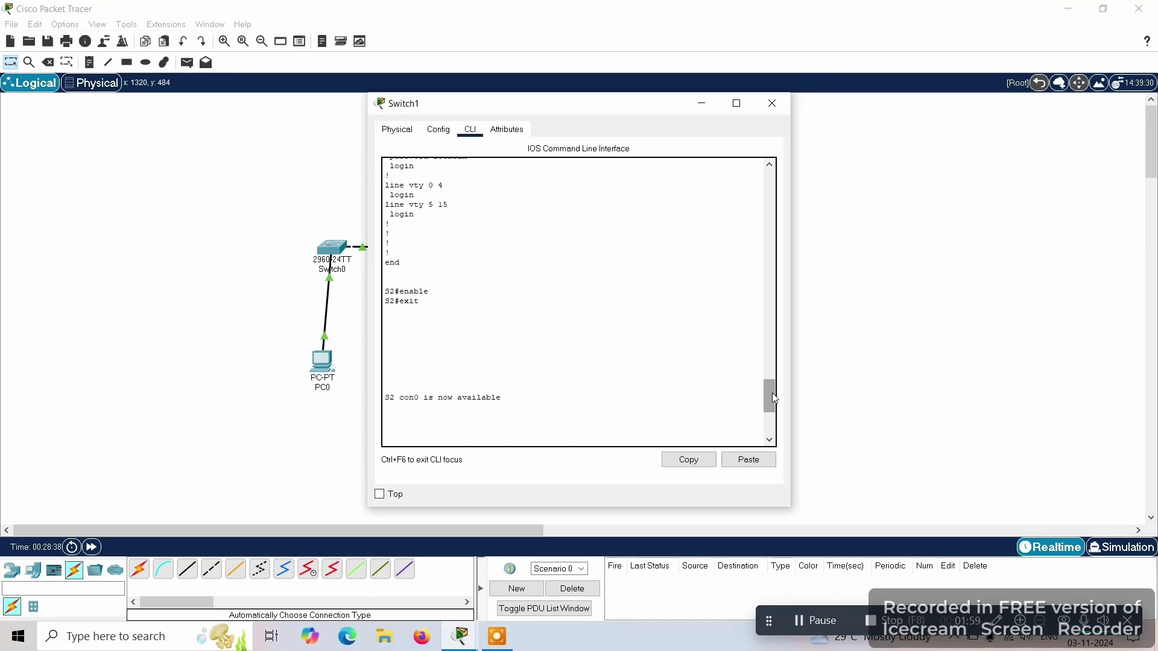
left_click_drag(775, 398, 774, 421)
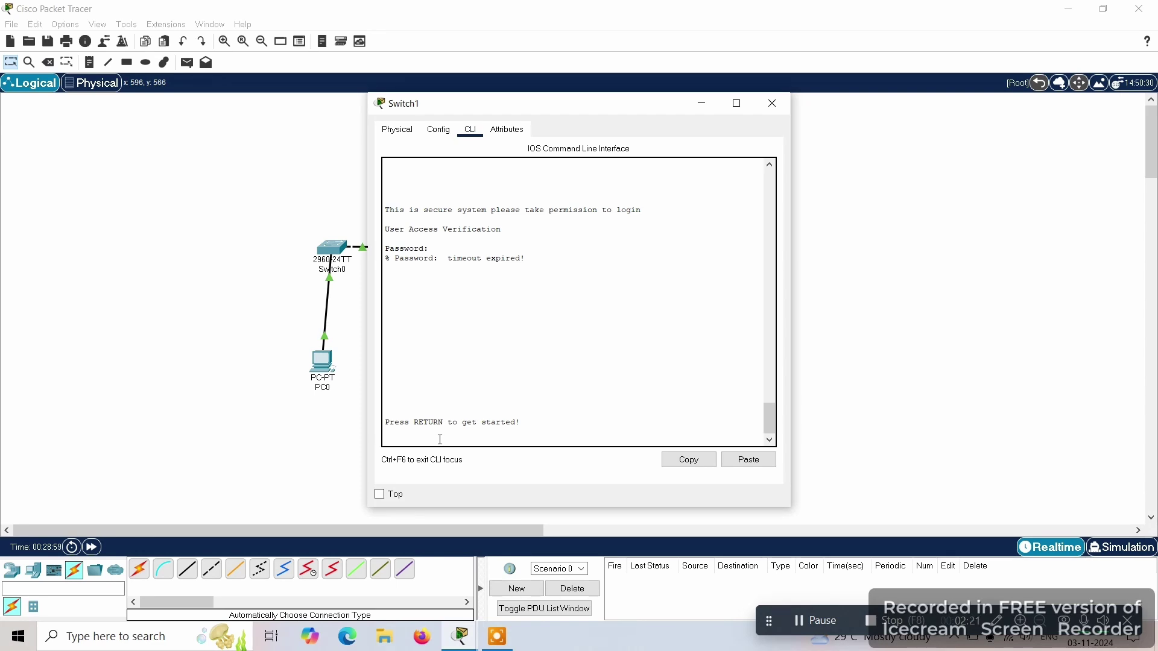
key("Return")
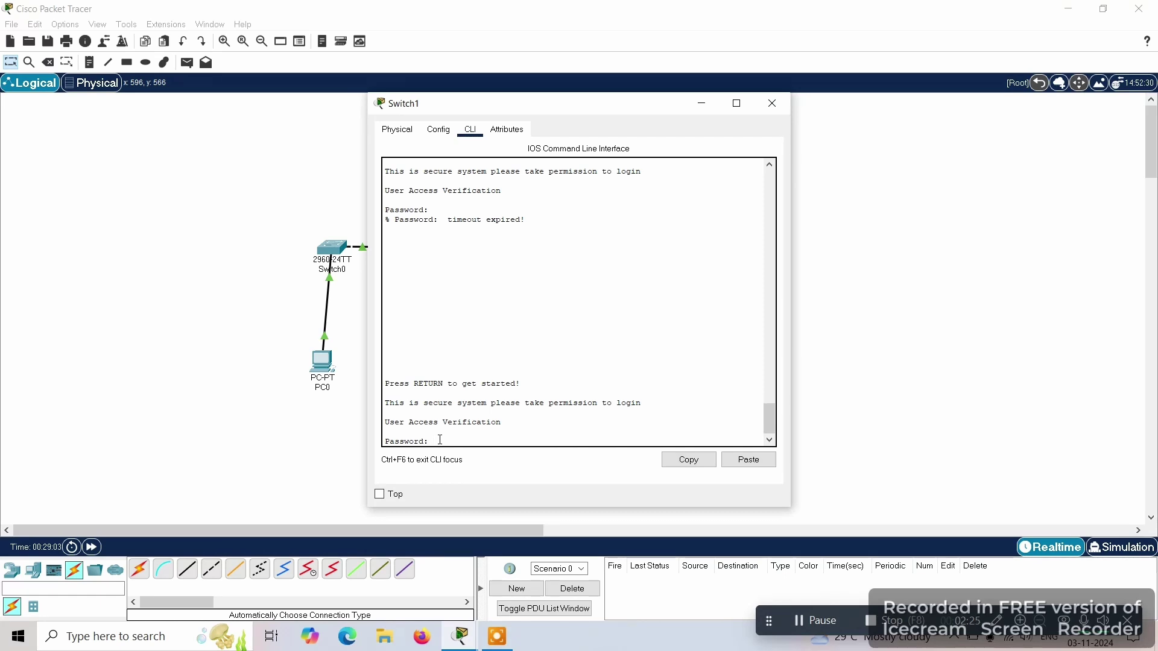
key("Return")
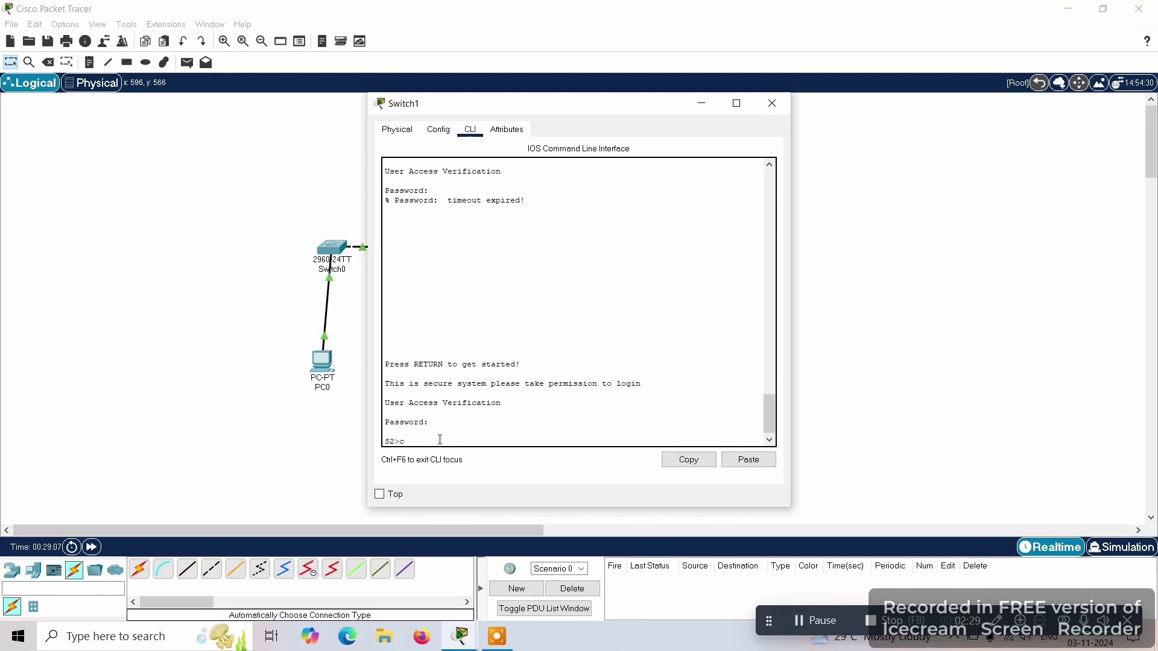
key("Return")
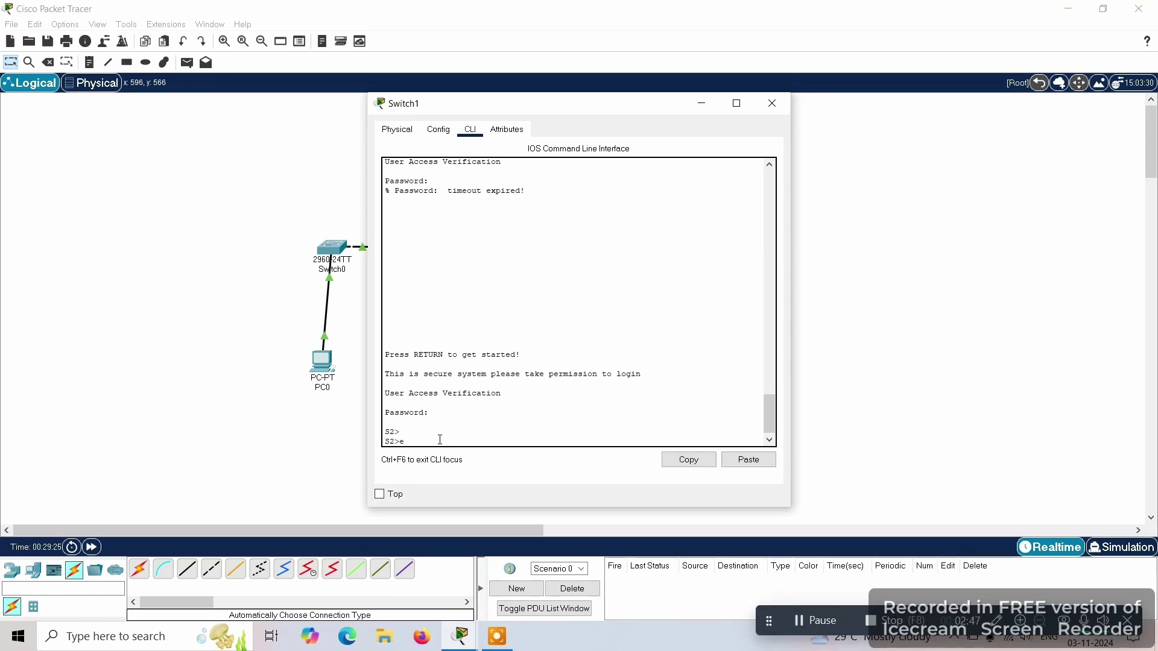
Step: Enter privileged mode with enable and the enable password to reach the S2# prompt
type("enable")
key("Return")
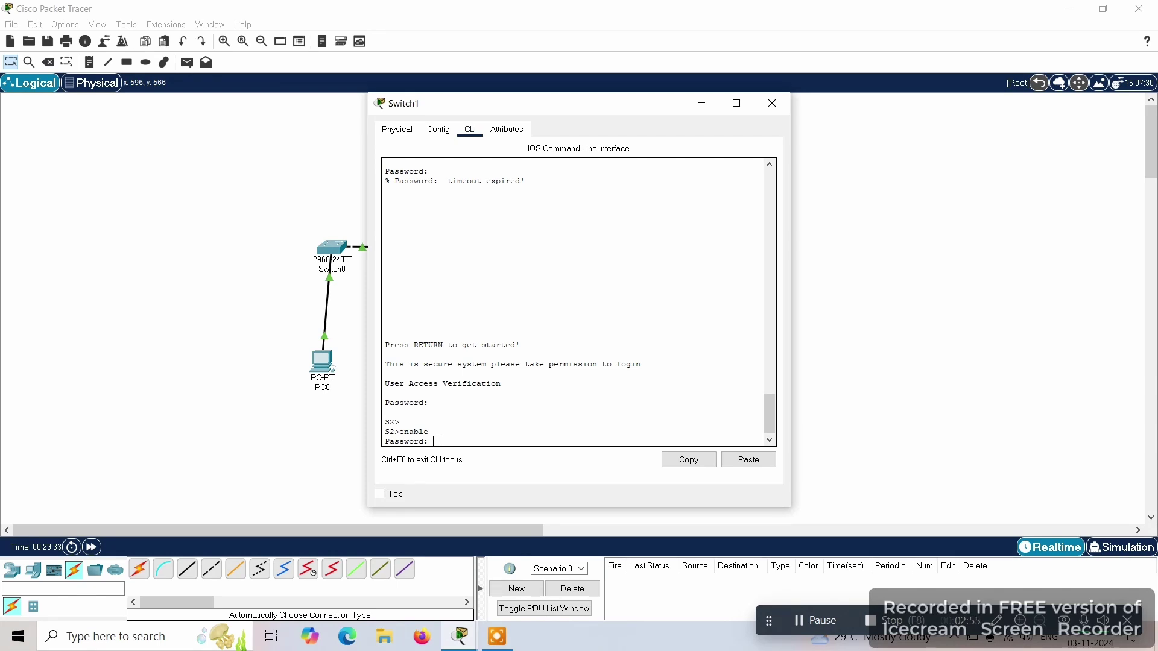
key("Return")
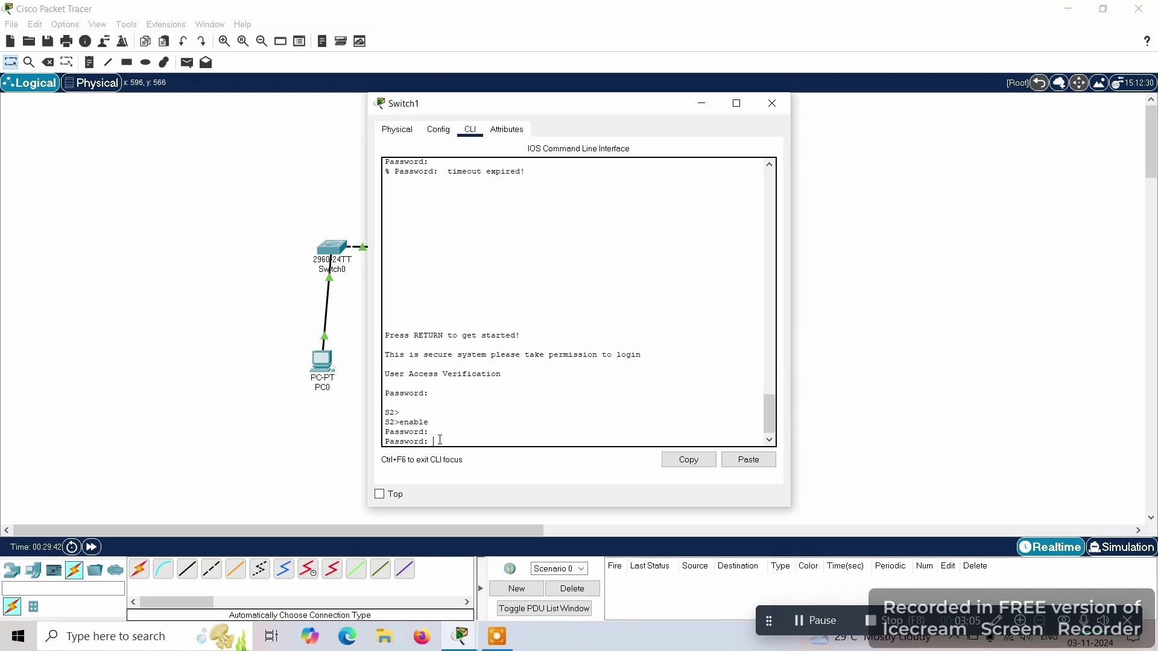
key("Return")
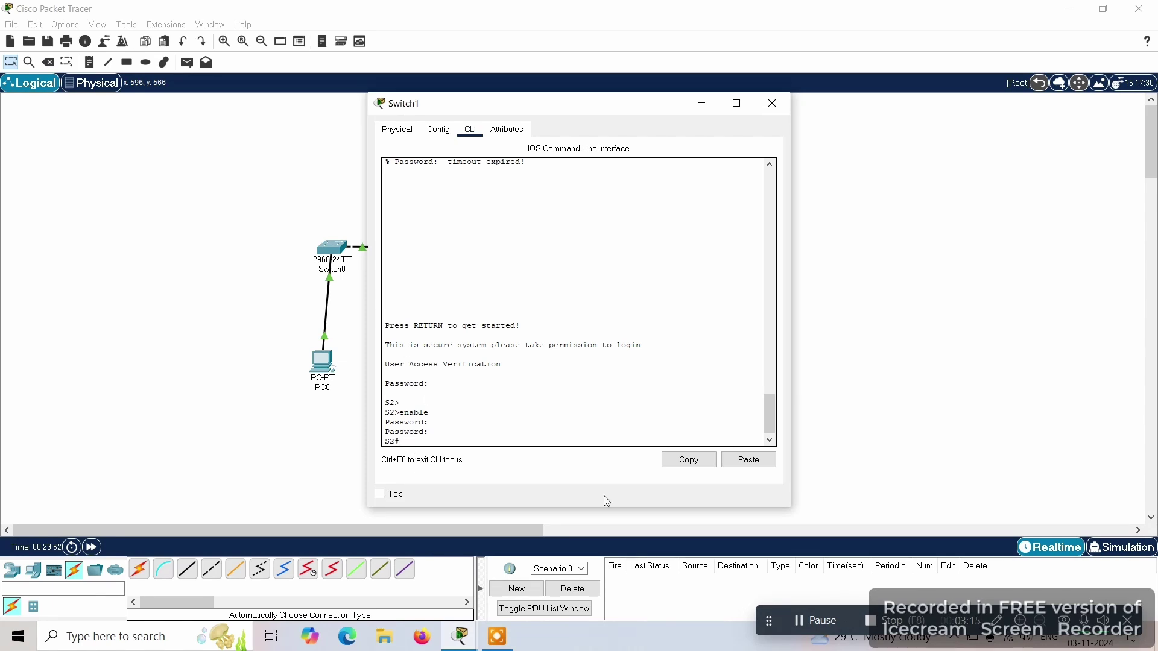
Step: Run copy running-config startup-config on S2 and accept the default startup-config file name
left_click(796, 626)
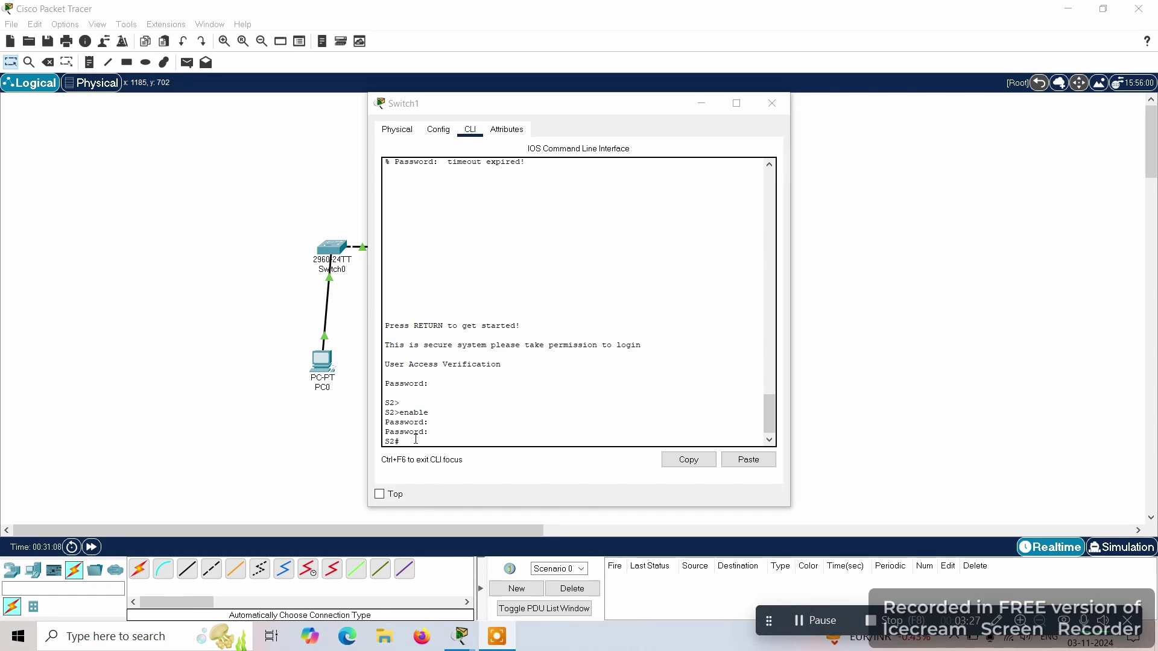
left_click(408, 442)
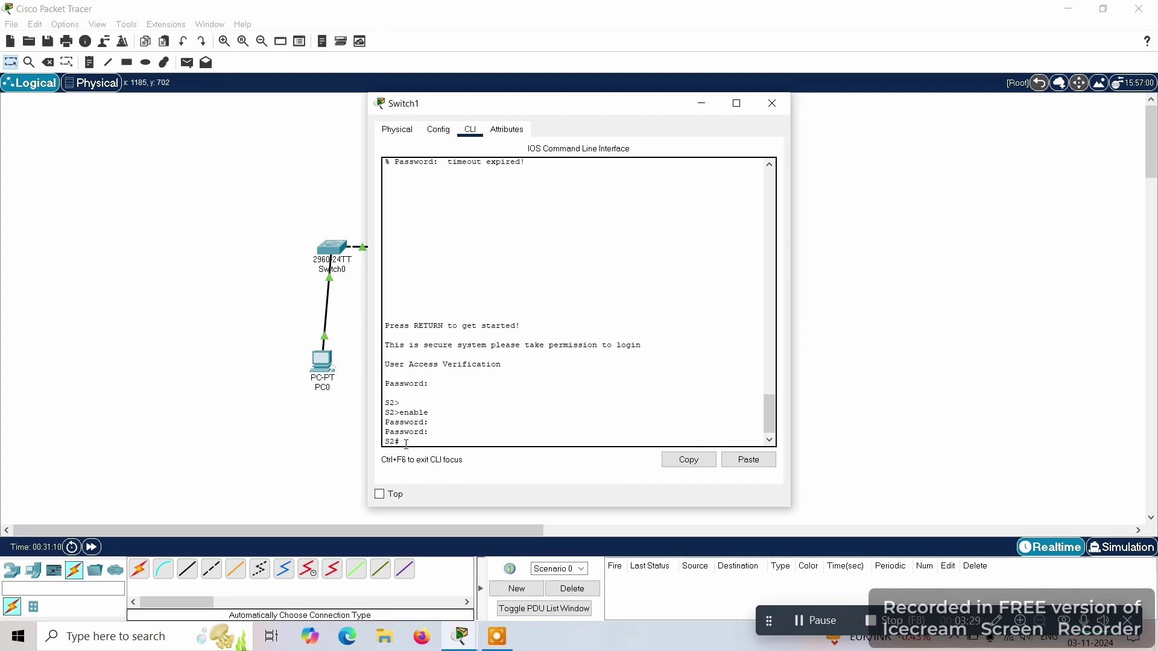
type("copy running-config startup")
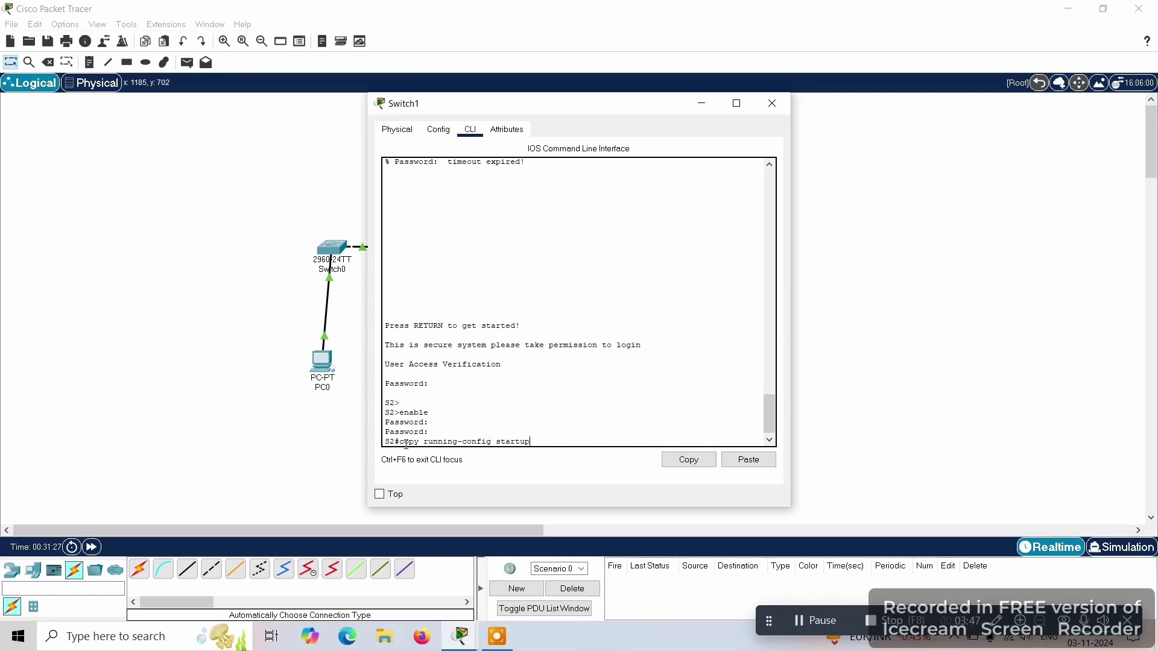
type(" config")
key("BackSpace")
key("BackSpace")
key("BackSpace")
key("BackSpace")
key("BackSpace")
key("BackSpace")
type("-config")
key("Return")
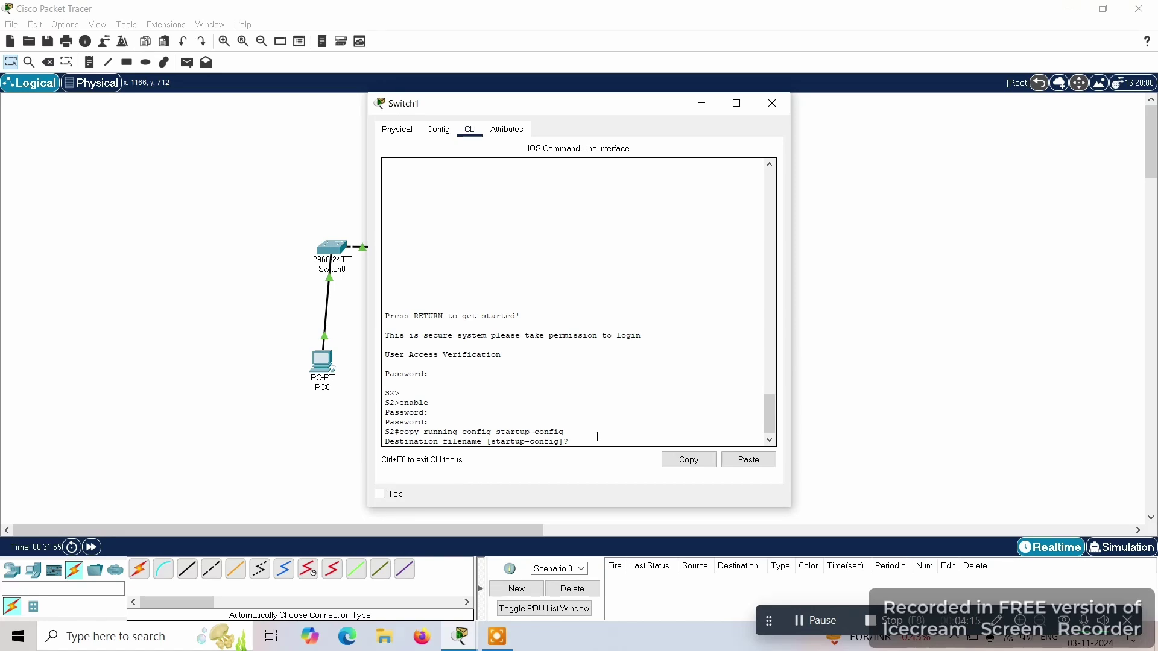
key("Return")
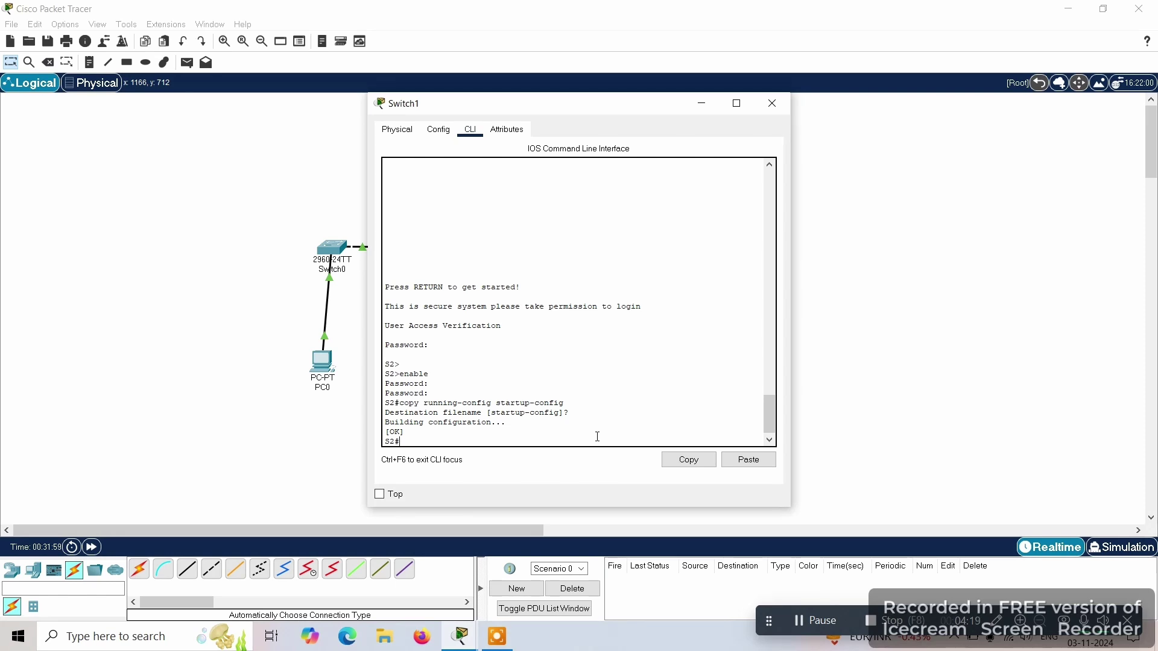
left_click(804, 622)
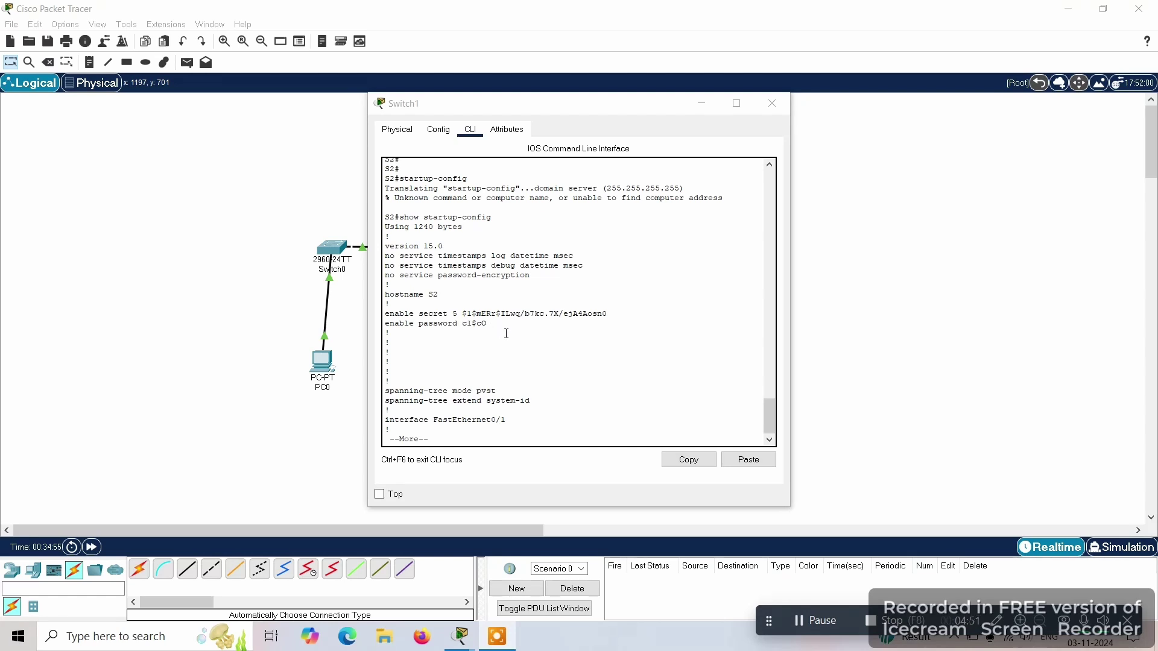
Step: Page through S2's startup-config output down to the FastEthernet0/13 interface entries
left_click(442, 442)
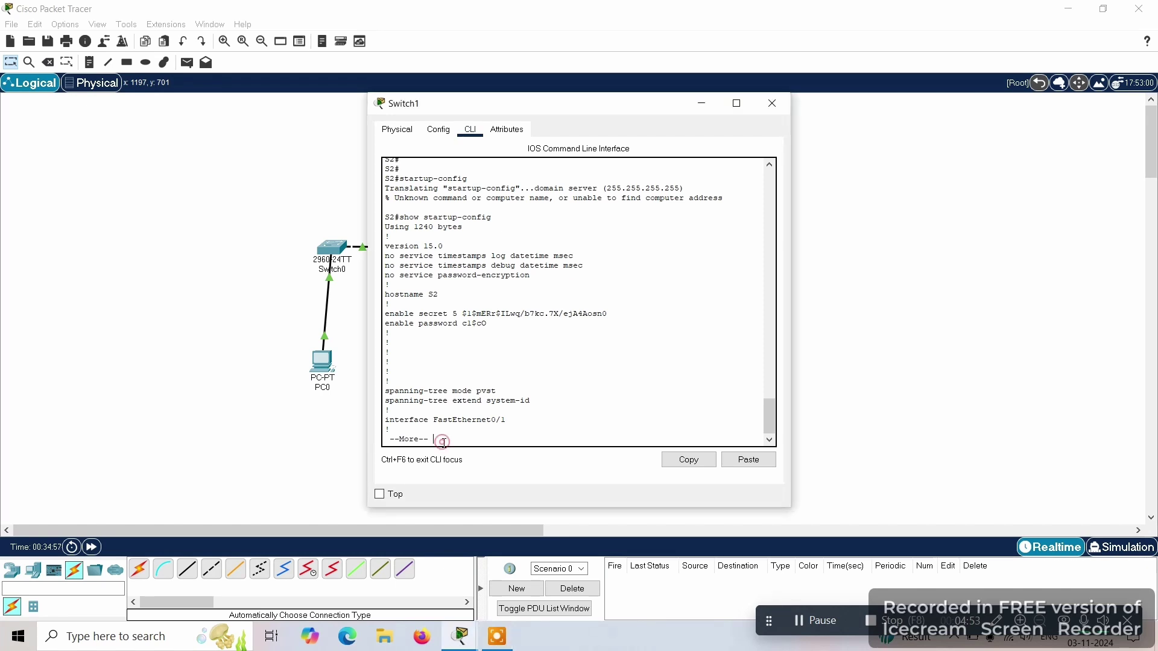
key("Return")
key("Return")
key("Return")
key("Return")
key("Return")
key("Return")
key("Return")
key("Return")
key("Return")
key("Return")
key("Return")
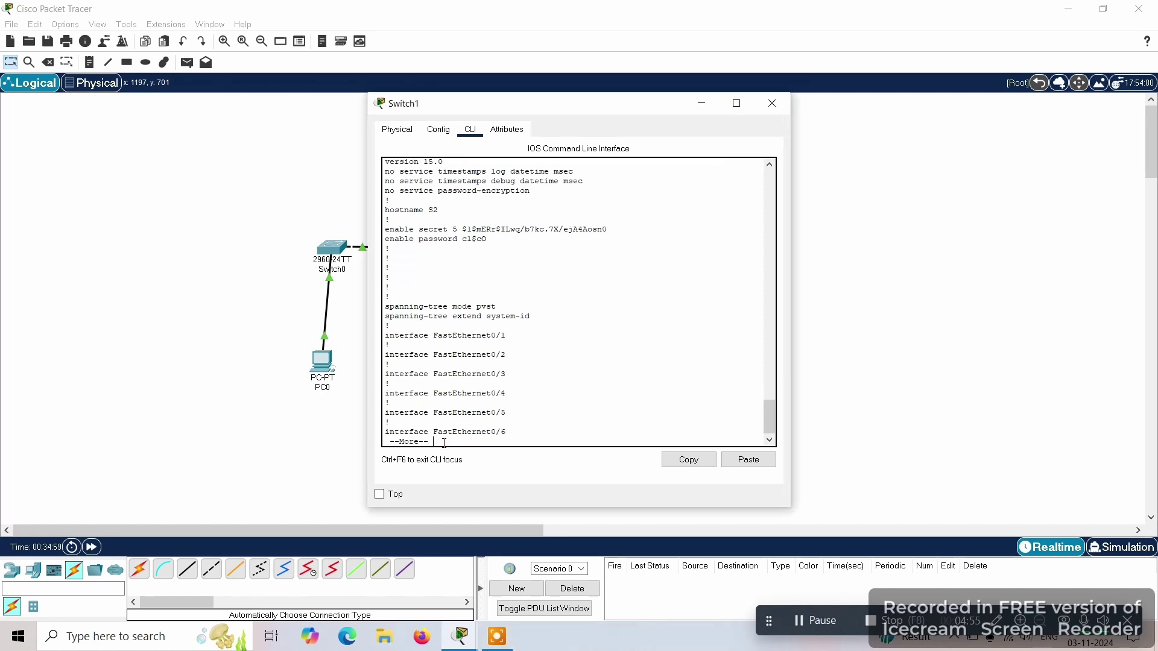
key("Return")
key("Return")
key("Return")
key("Return")
key("Return")
key("Return")
key("Return")
key("Return")
key("Return")
key("Return")
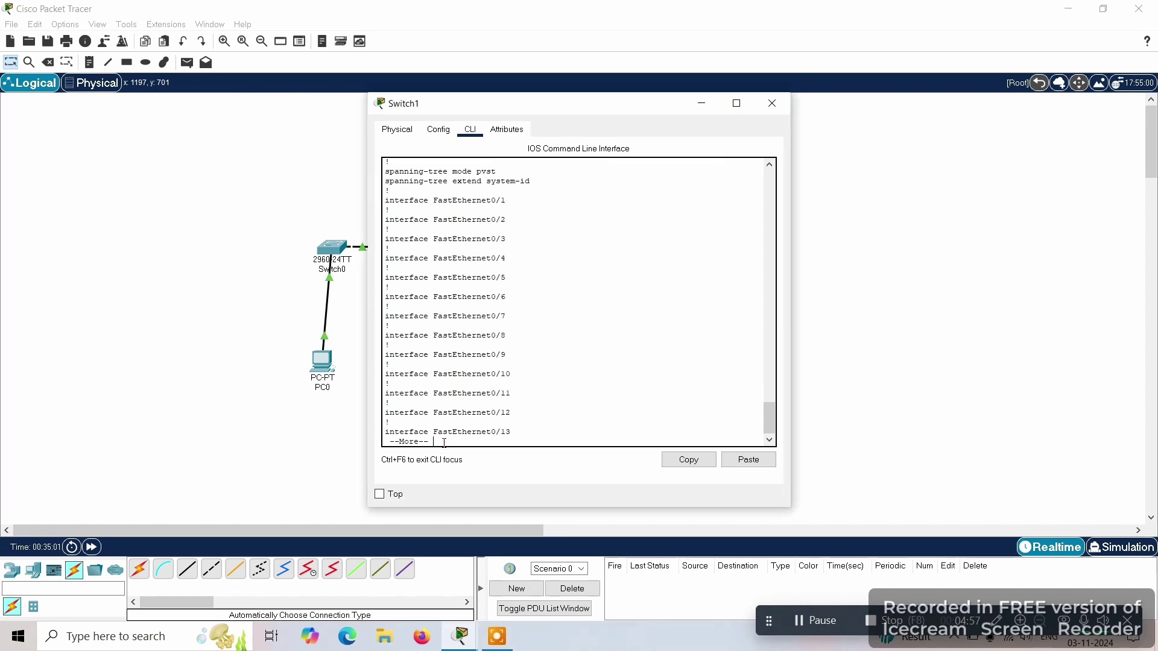